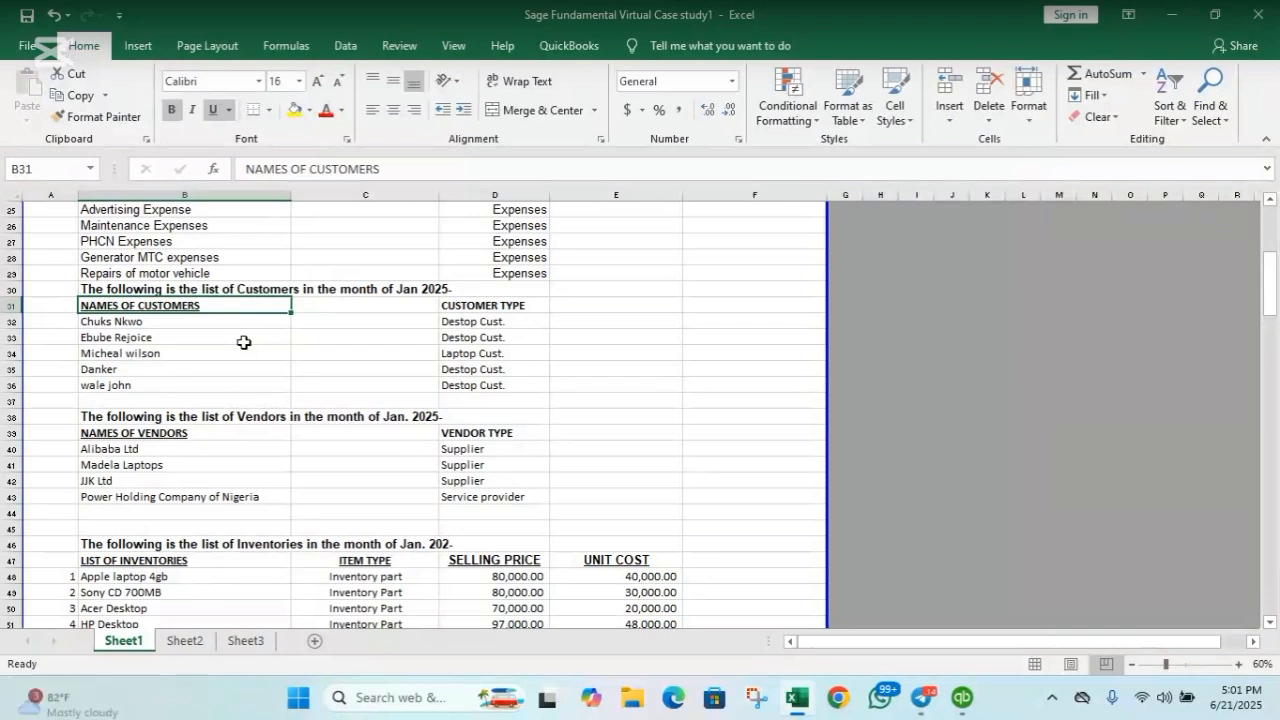
Point out the customer list heading in Excel cell B30, then switch to QuickBooks.
{"action": "left_click", "coordinate": [198, 288]}
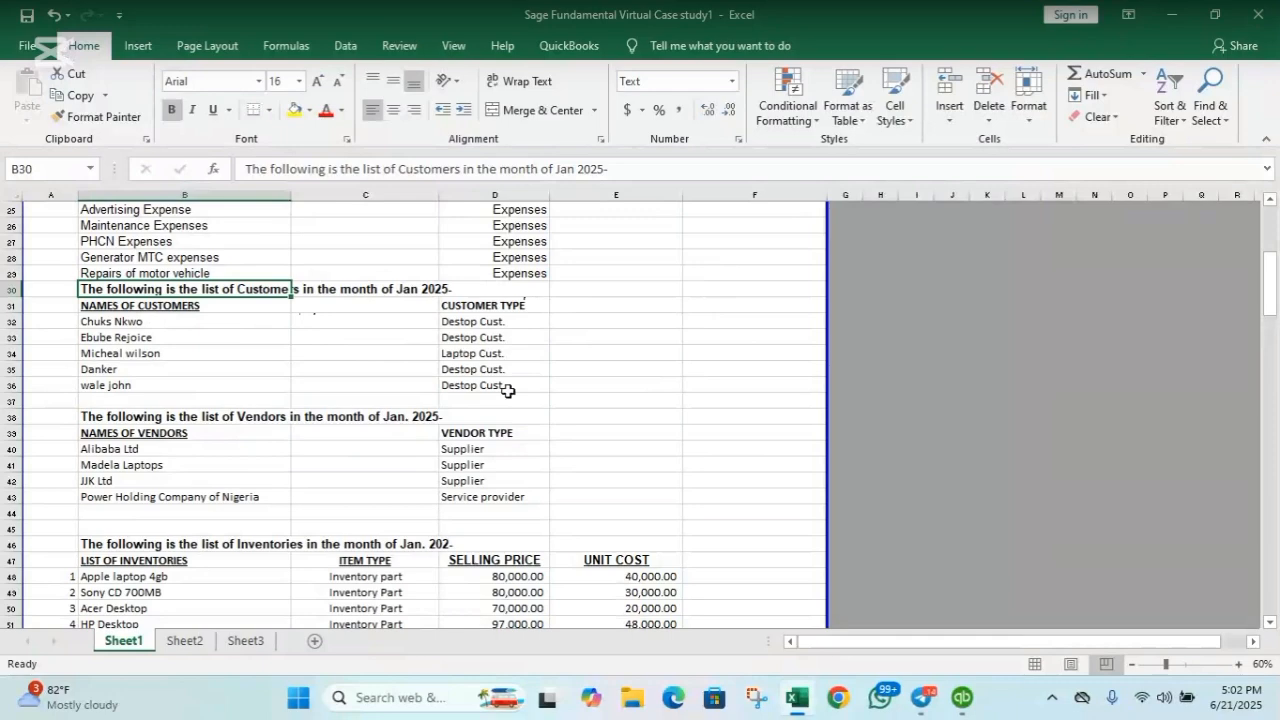
{"action": "left_click", "coordinate": [962, 702]}
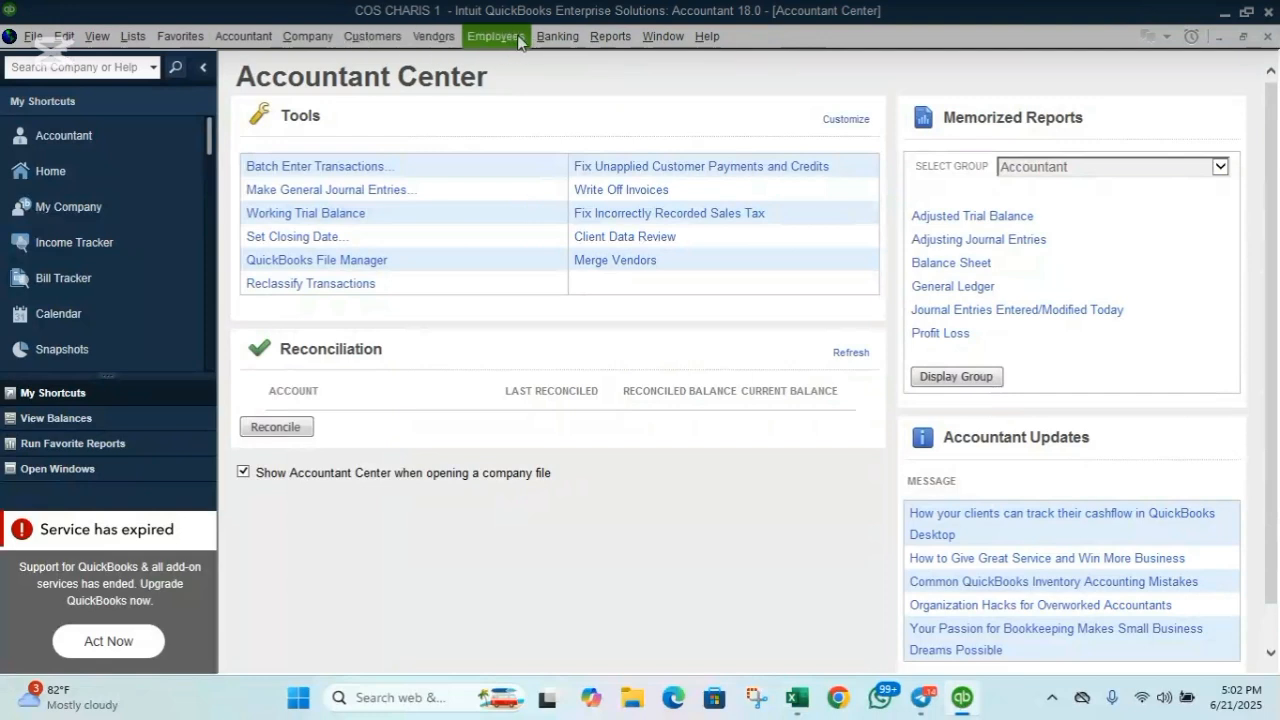
Open the Customer Center from the Customers menu and show the New Customer & Job choices.
{"action": "left_click", "coordinate": [373, 36]}
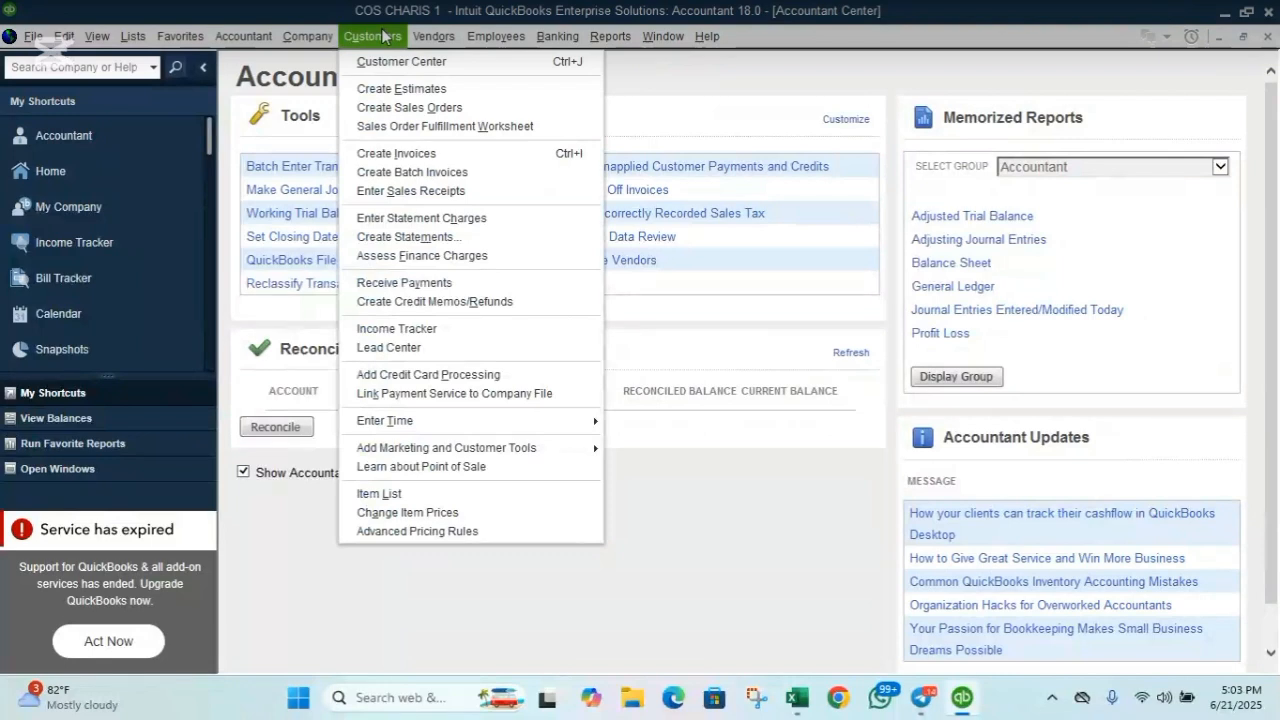
{"action": "left_click", "coordinate": [390, 64]}
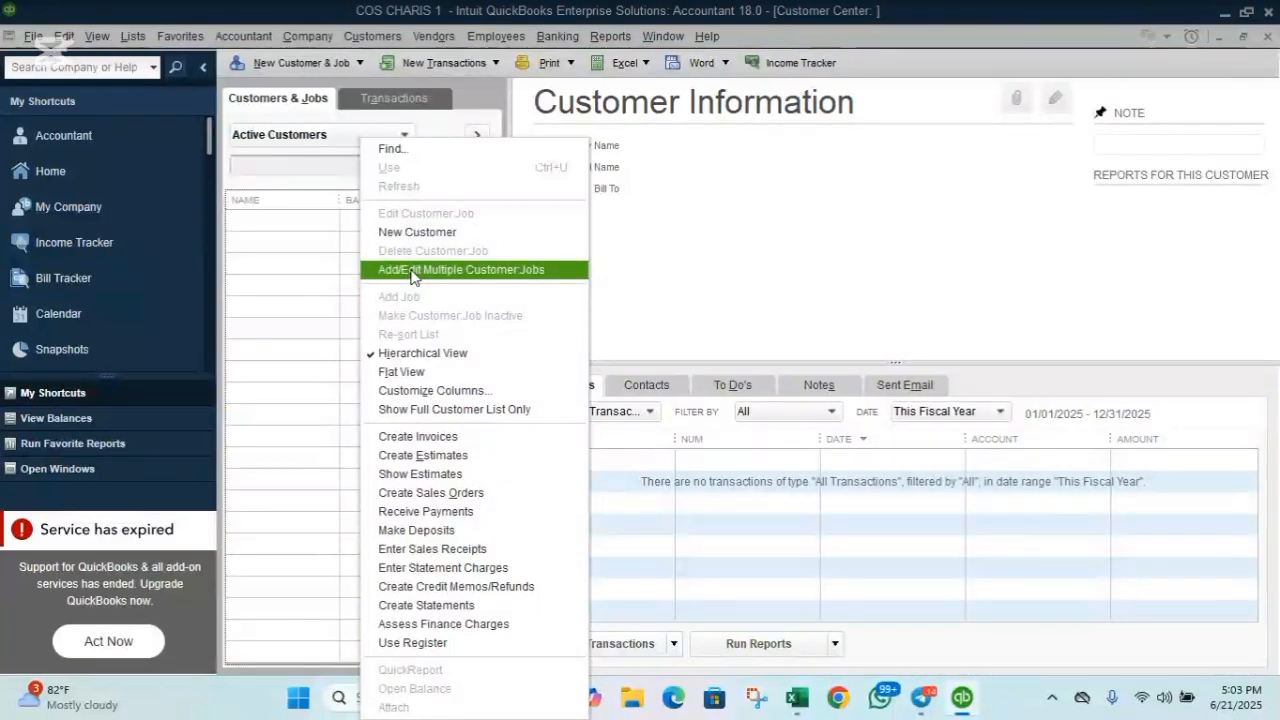
{"action": "left_click", "coordinate": [318, 237]}
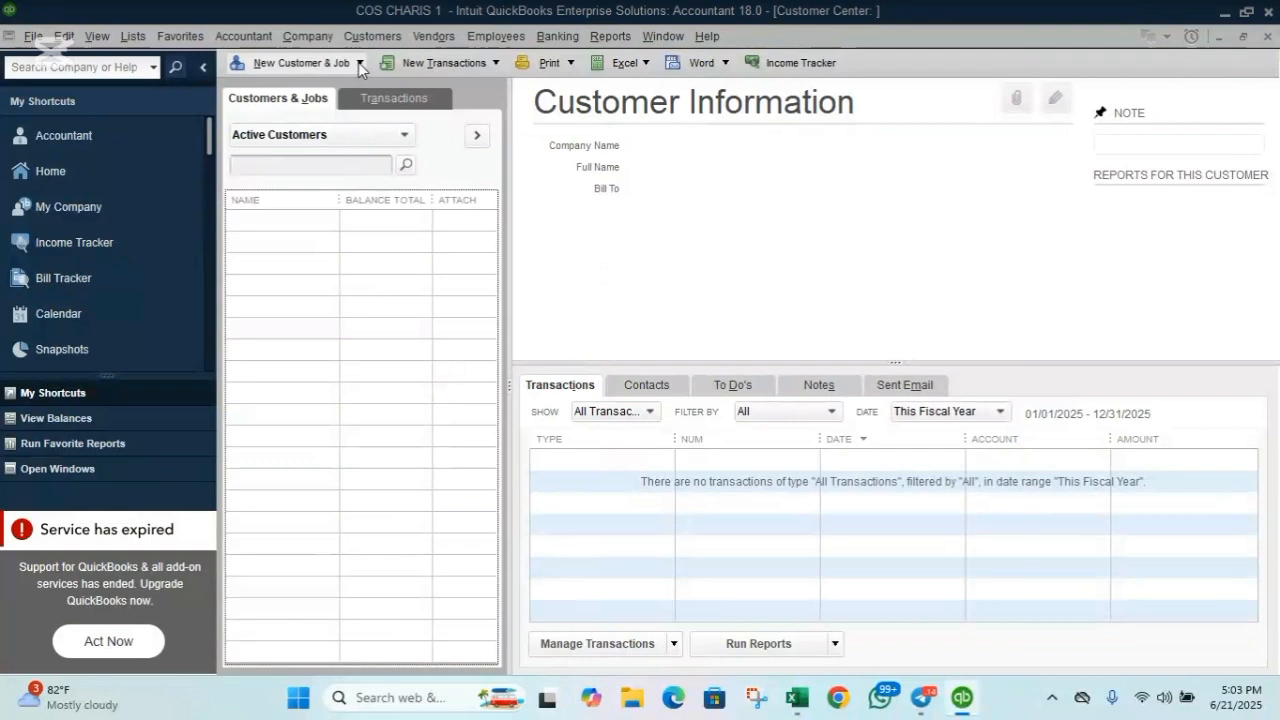
{"action": "left_click", "coordinate": [361, 62]}
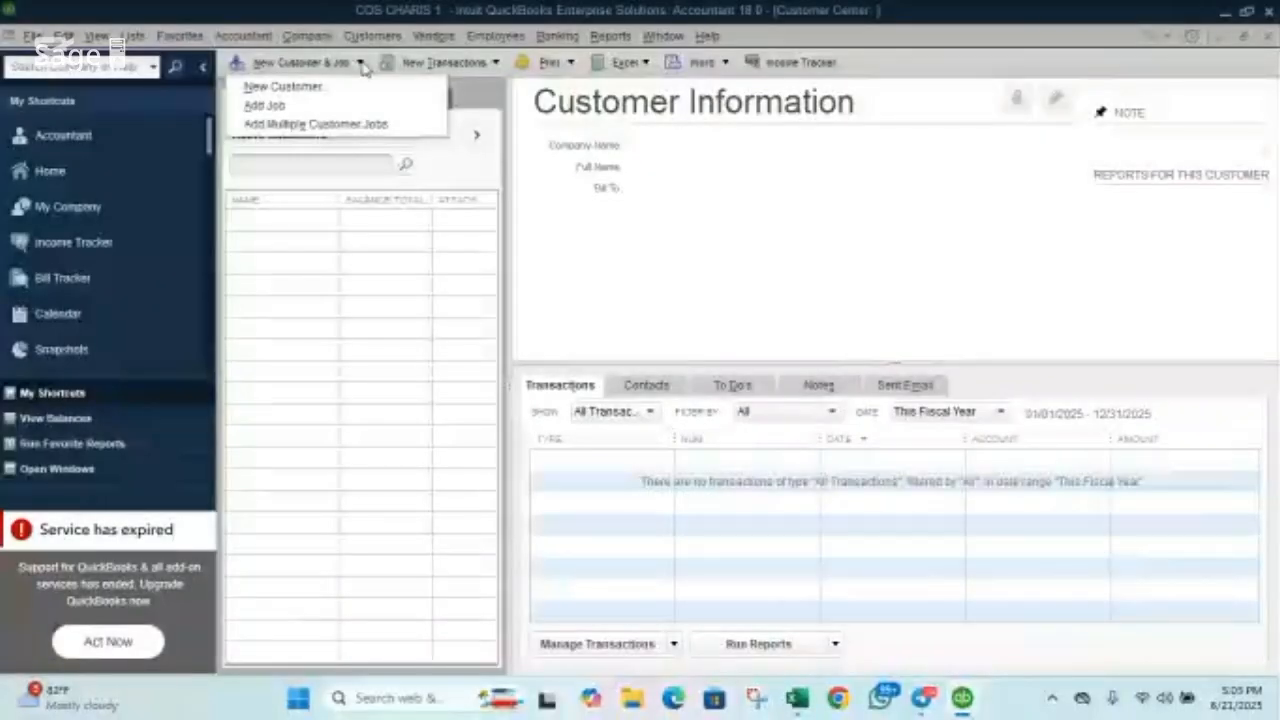
Start a new customer, check the first name in Excel cell B32, then return to the name field.
{"action": "left_click", "coordinate": [311, 90]}
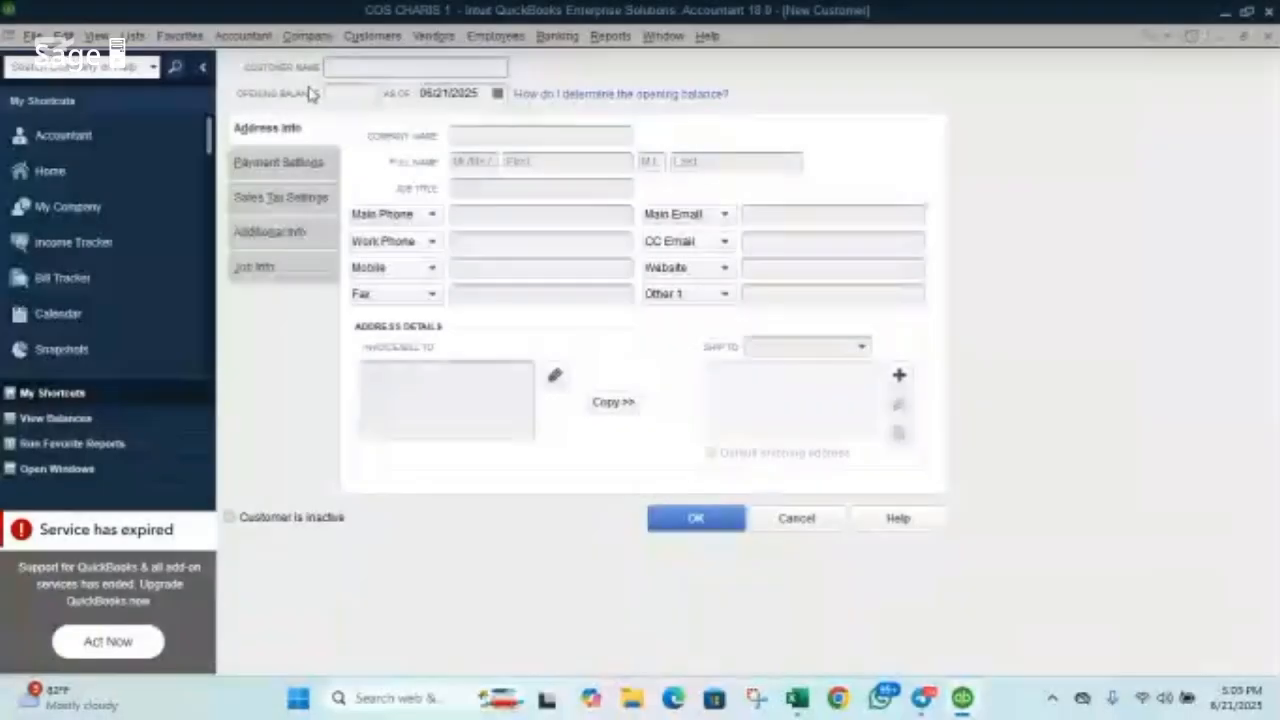
{"action": "mouse_move", "coordinate": [795, 700]}
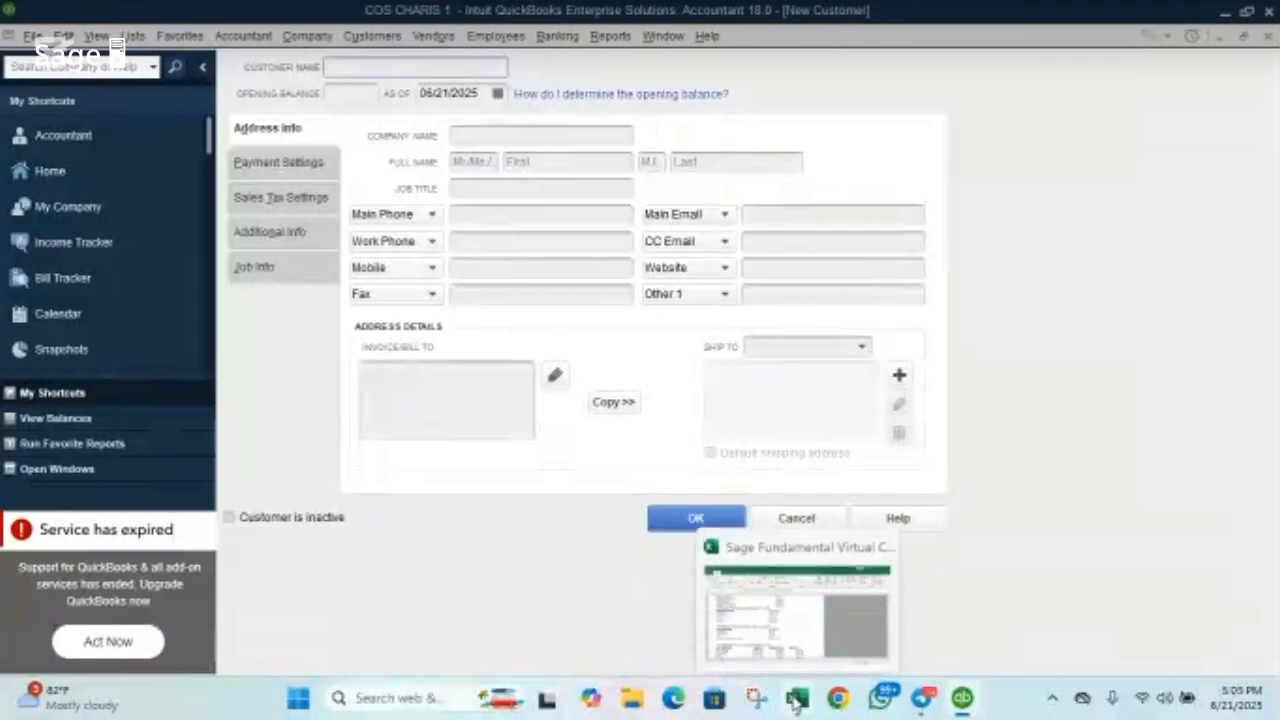
{"action": "left_click", "coordinate": [805, 565]}
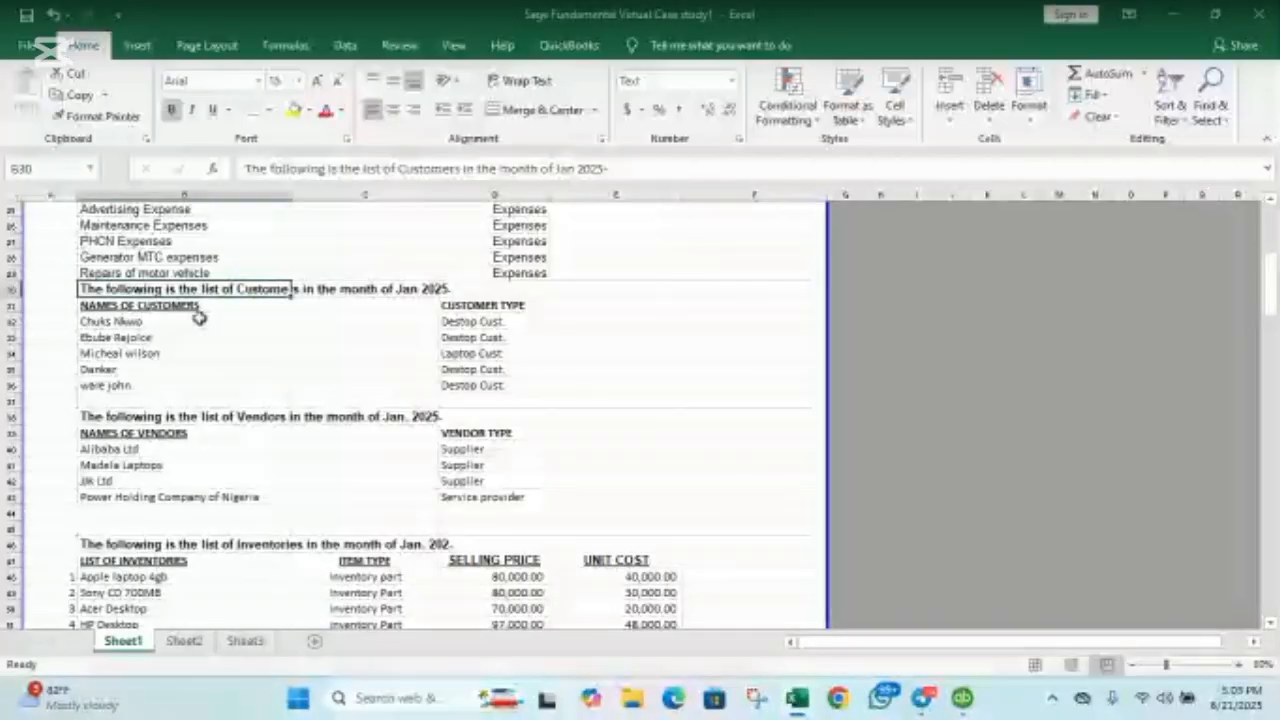
{"action": "left_click", "coordinate": [200, 318]}
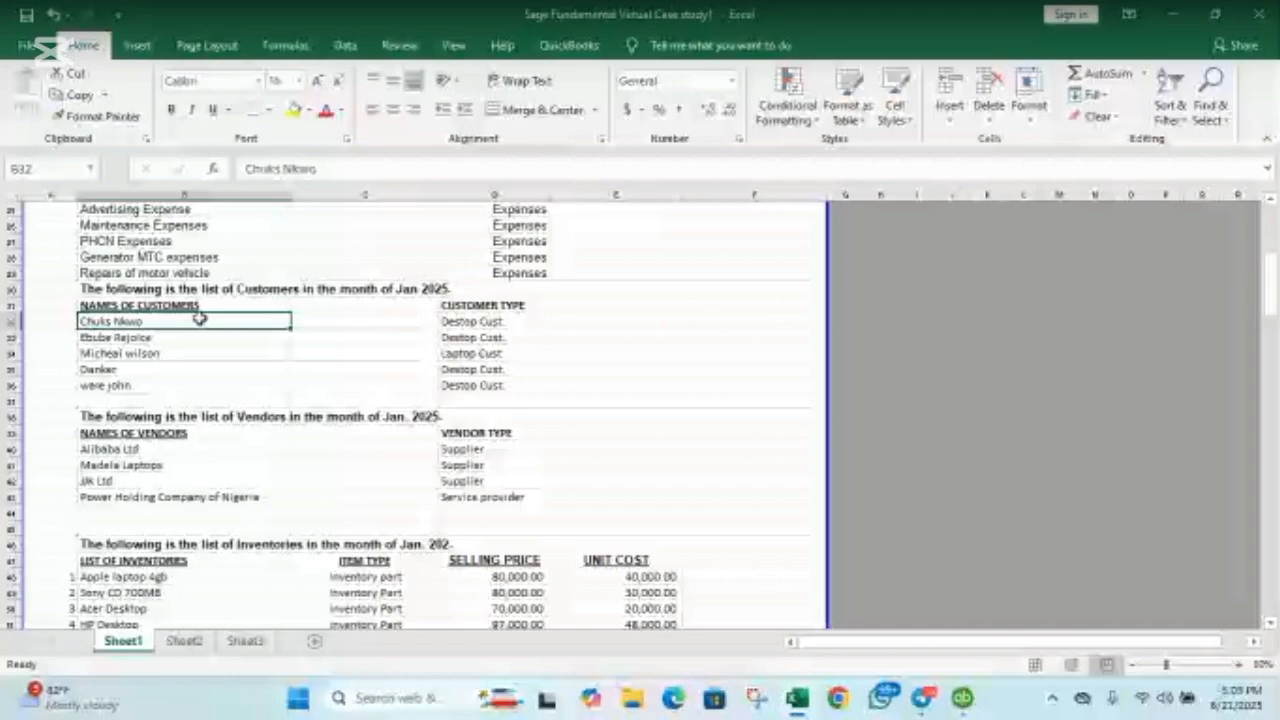
{"action": "left_click", "coordinate": [962, 697]}
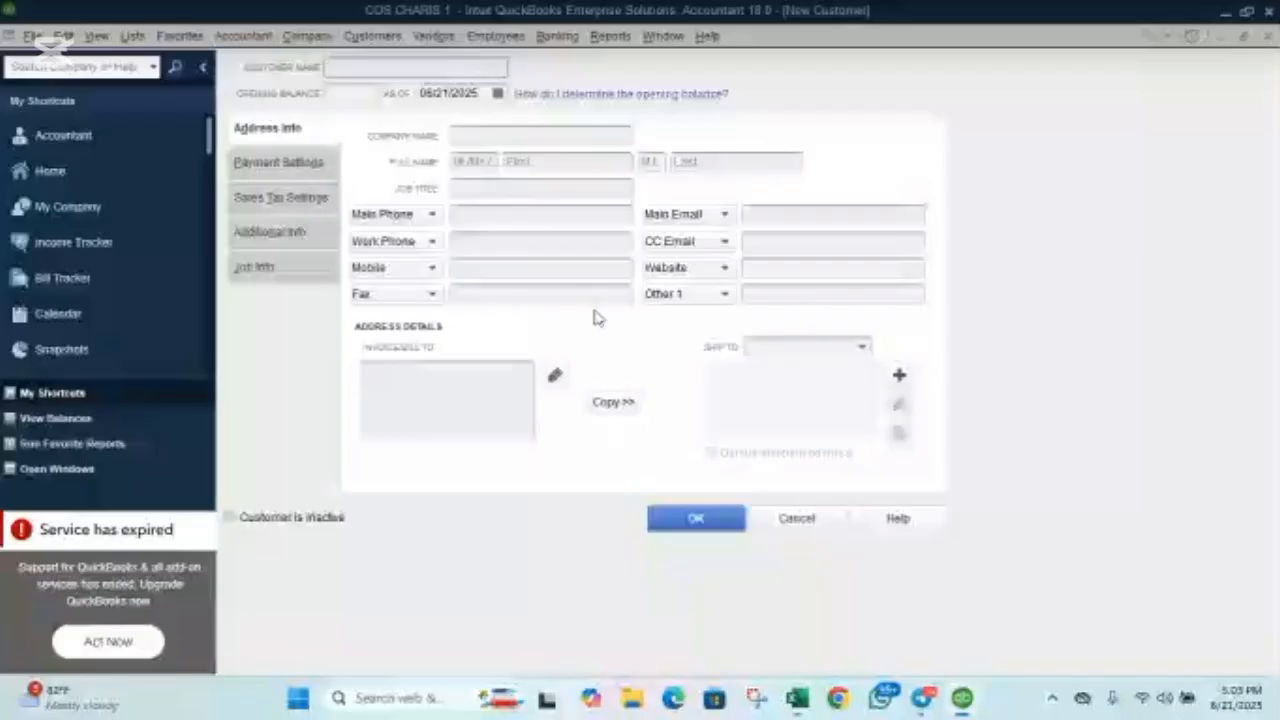
{"action": "left_click", "coordinate": [347, 67]}
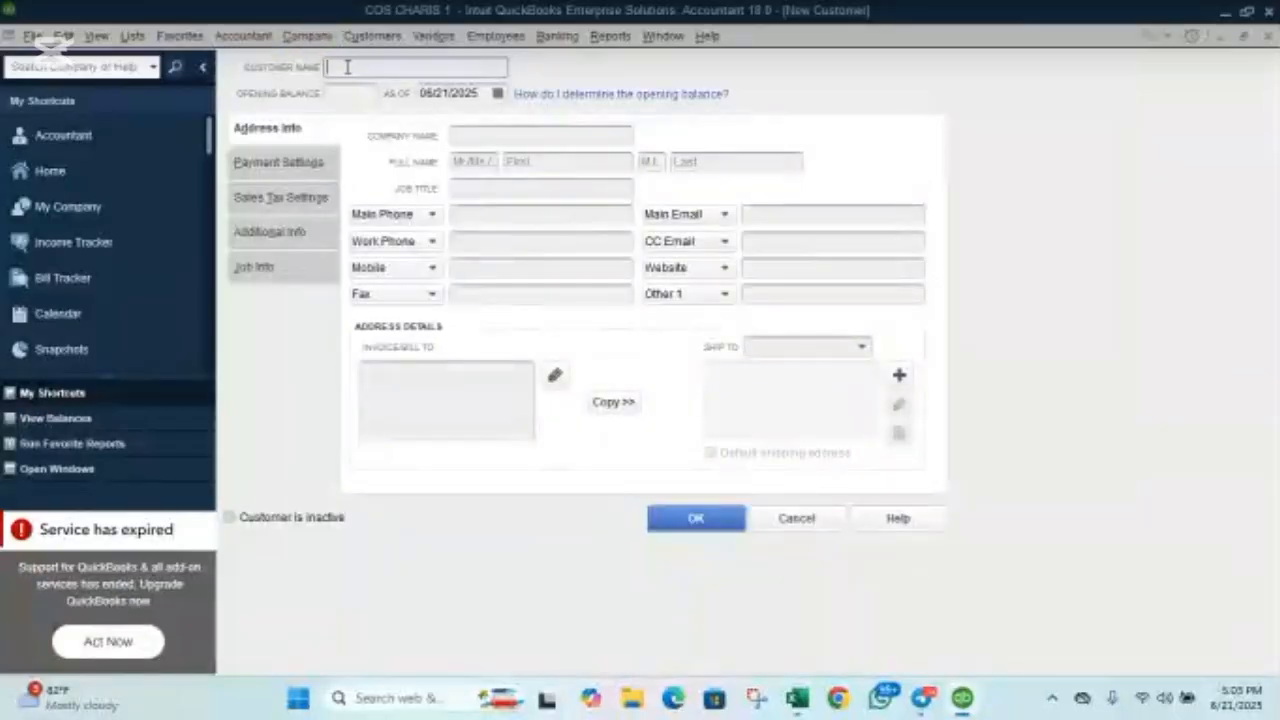
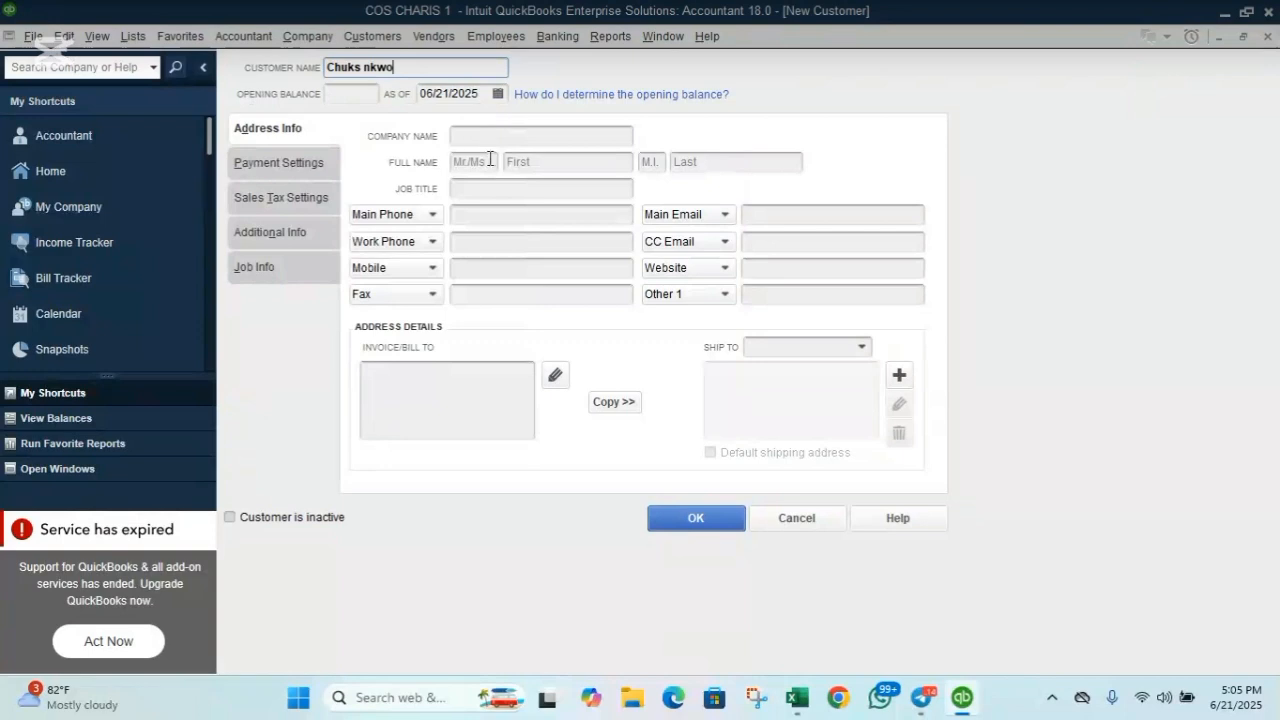
Enter the customer's main phone number, keeping the second line's type as Work Phone.
{"action": "left_click", "coordinate": [473, 215]}
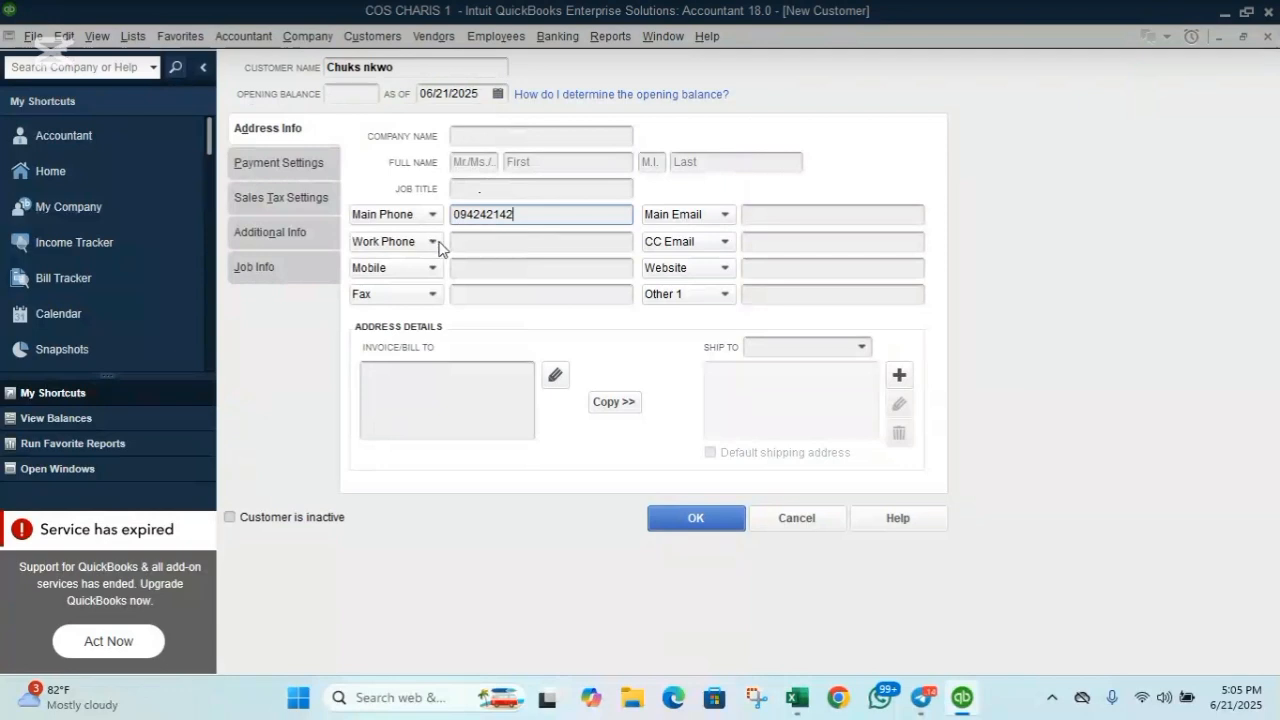
{"action": "left_click", "coordinate": [431, 244]}
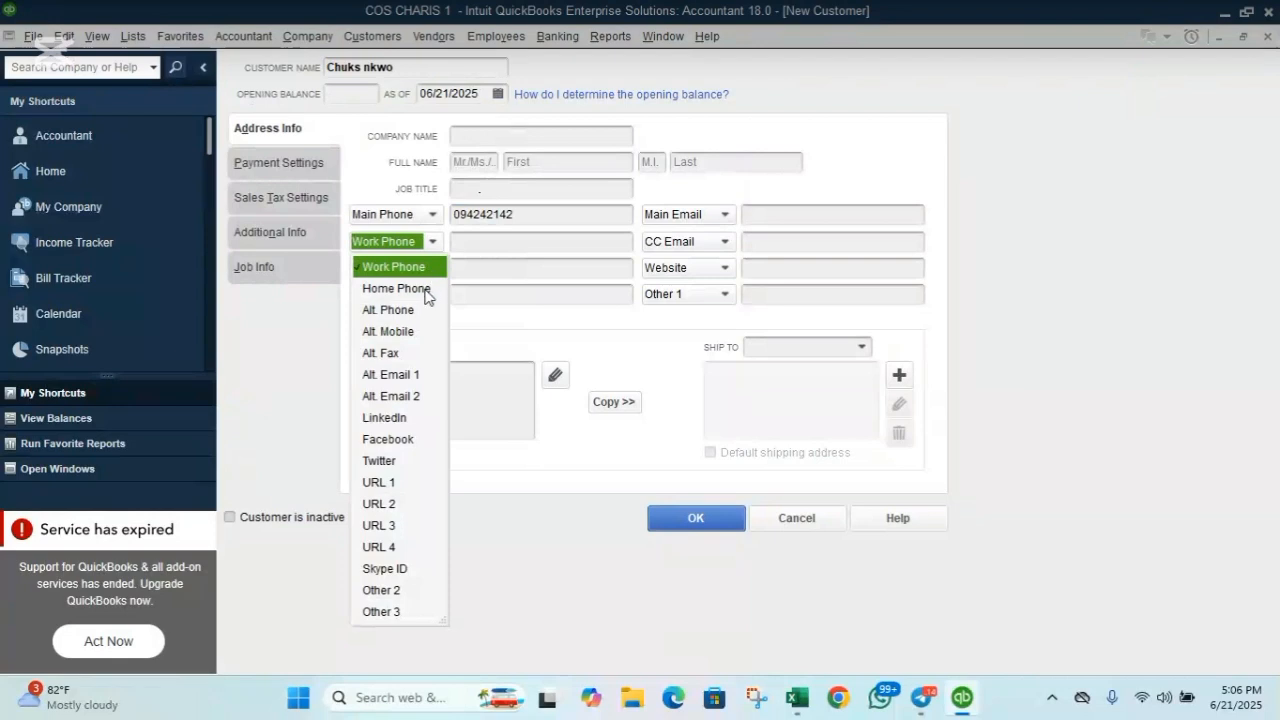
{"action": "left_click", "coordinate": [481, 241]}
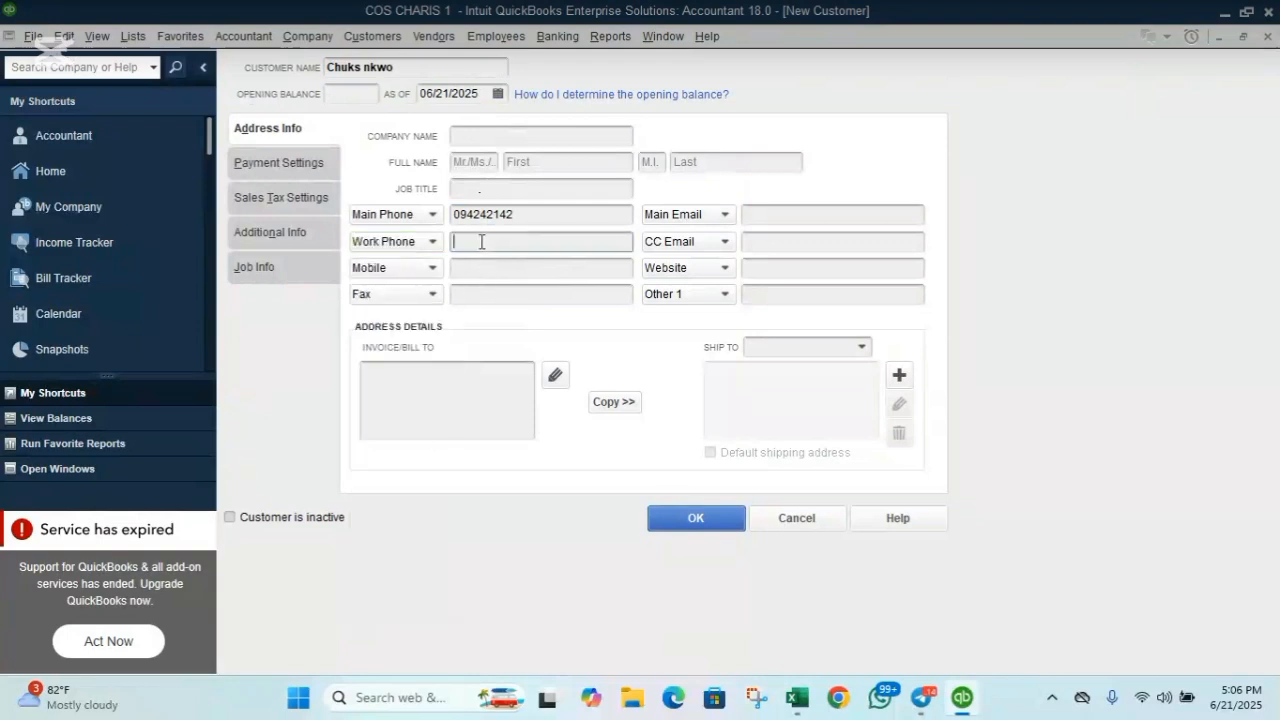
{"action": "left_click", "coordinate": [430, 243]}
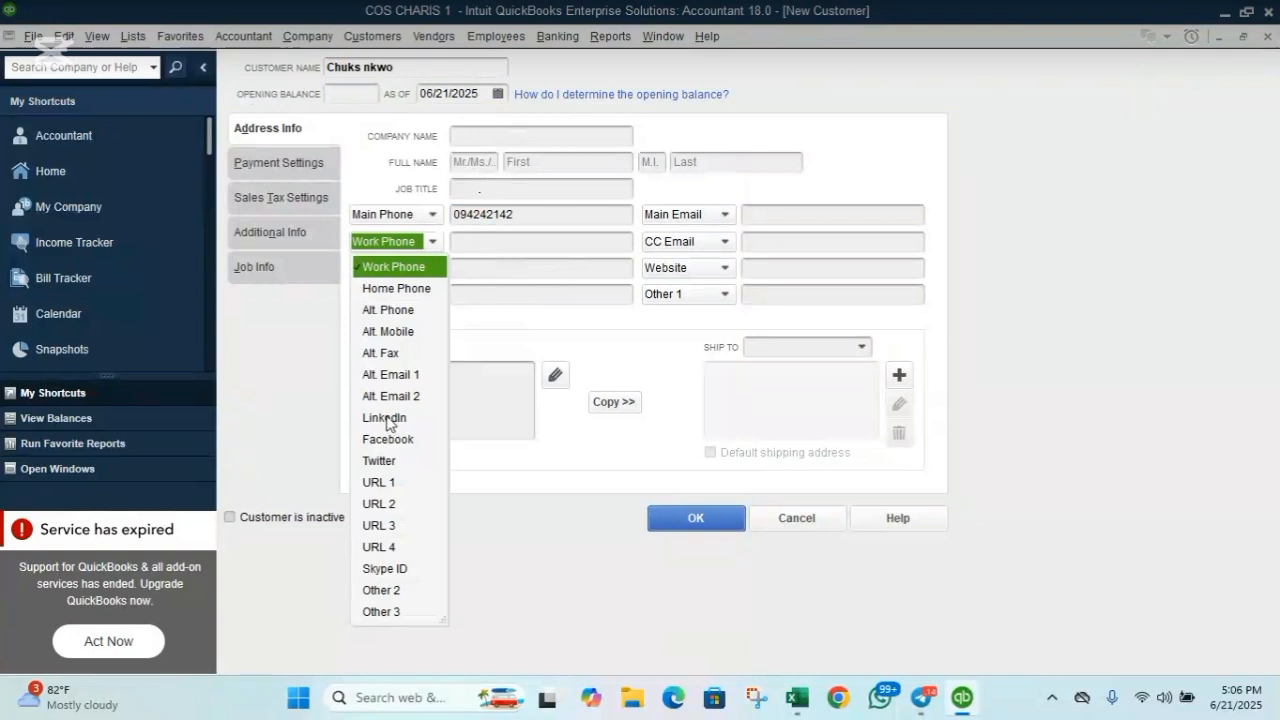
{"action": "left_click", "coordinate": [525, 242]}
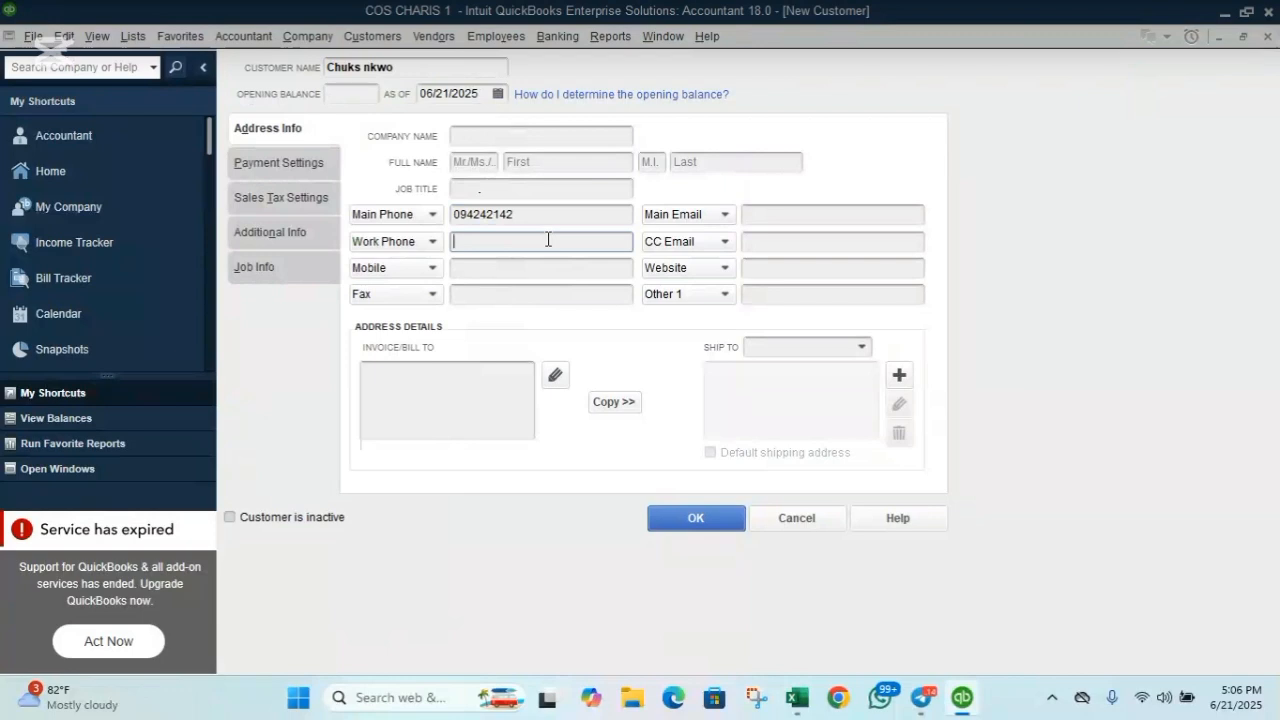
{"action": "left_click", "coordinate": [397, 371]}
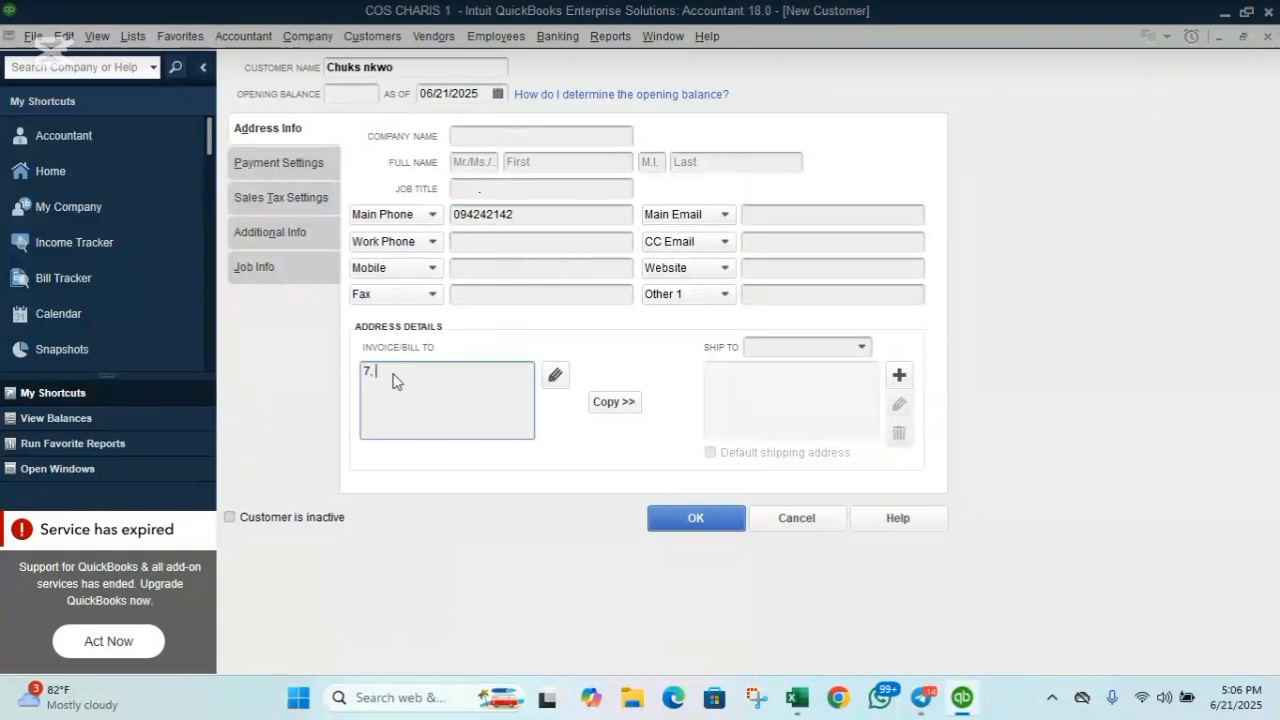
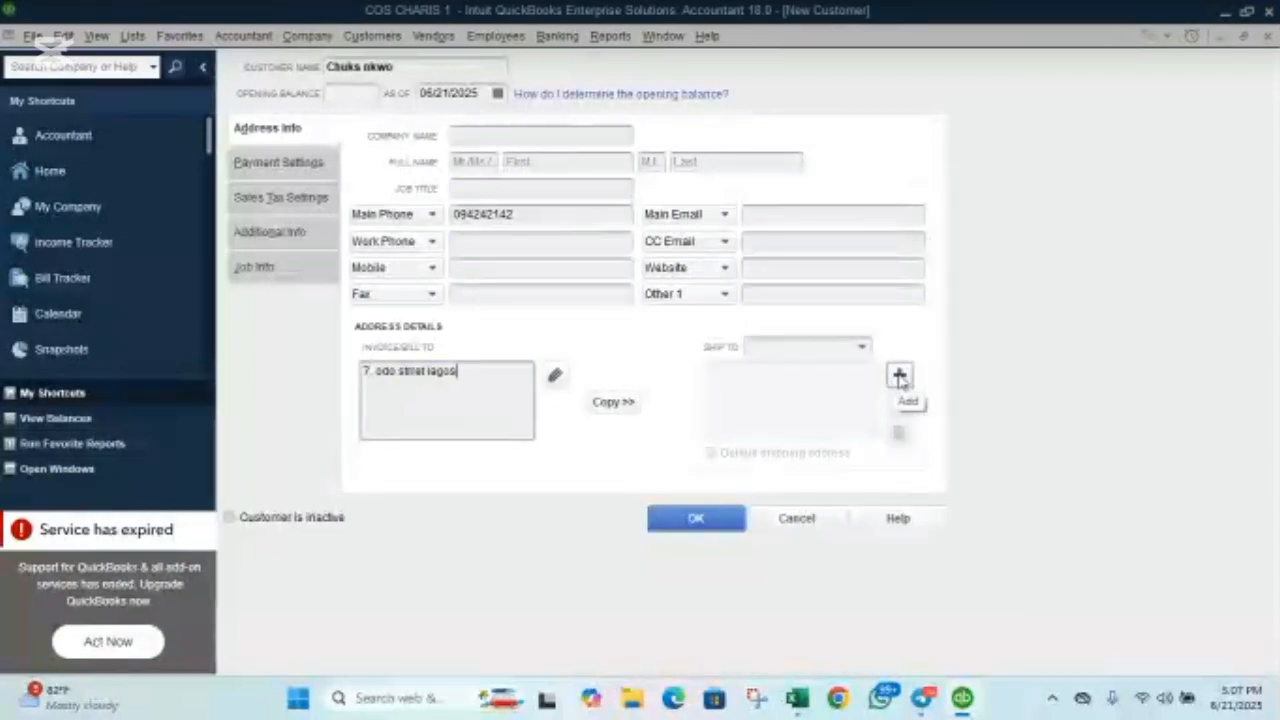
Type the customer's billing address and copy it as the default shipping address Ship To 1.
{"action": "left_click", "coordinate": [612, 402]}
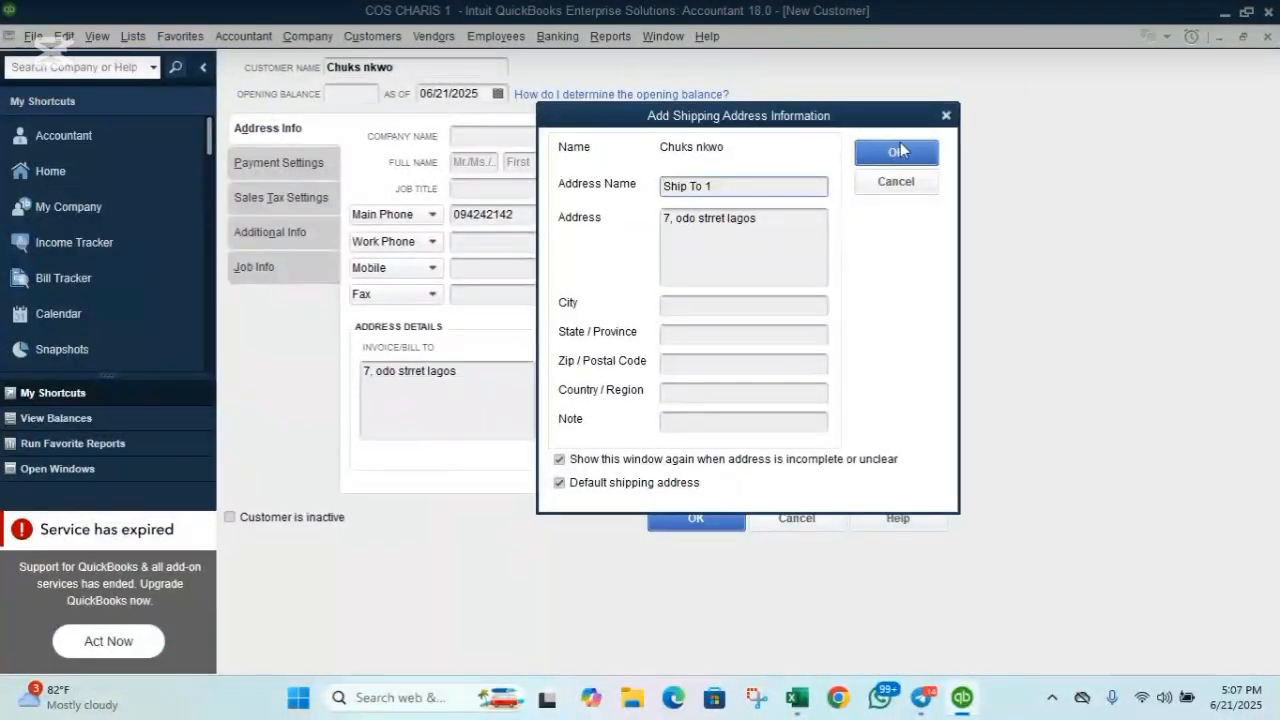
{"action": "left_click", "coordinate": [896, 155]}
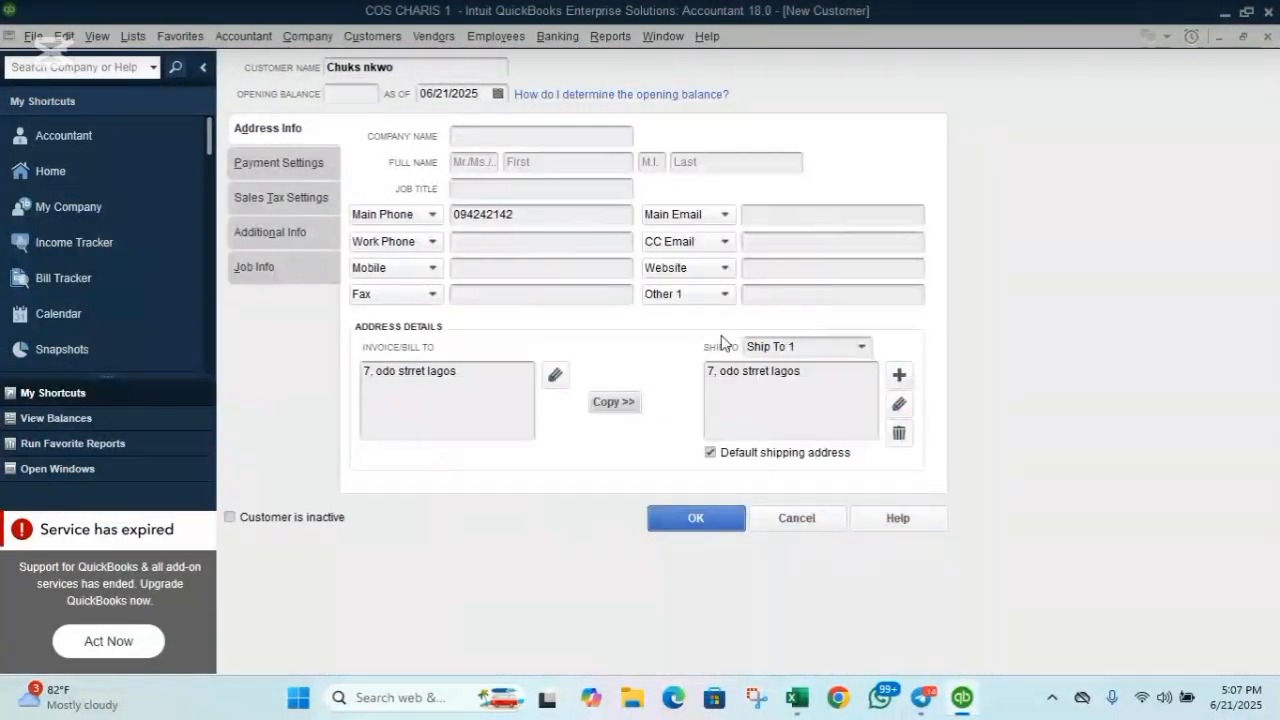
Switch the New Customer form to its Payment Settings page.
{"action": "left_click", "coordinate": [297, 161]}
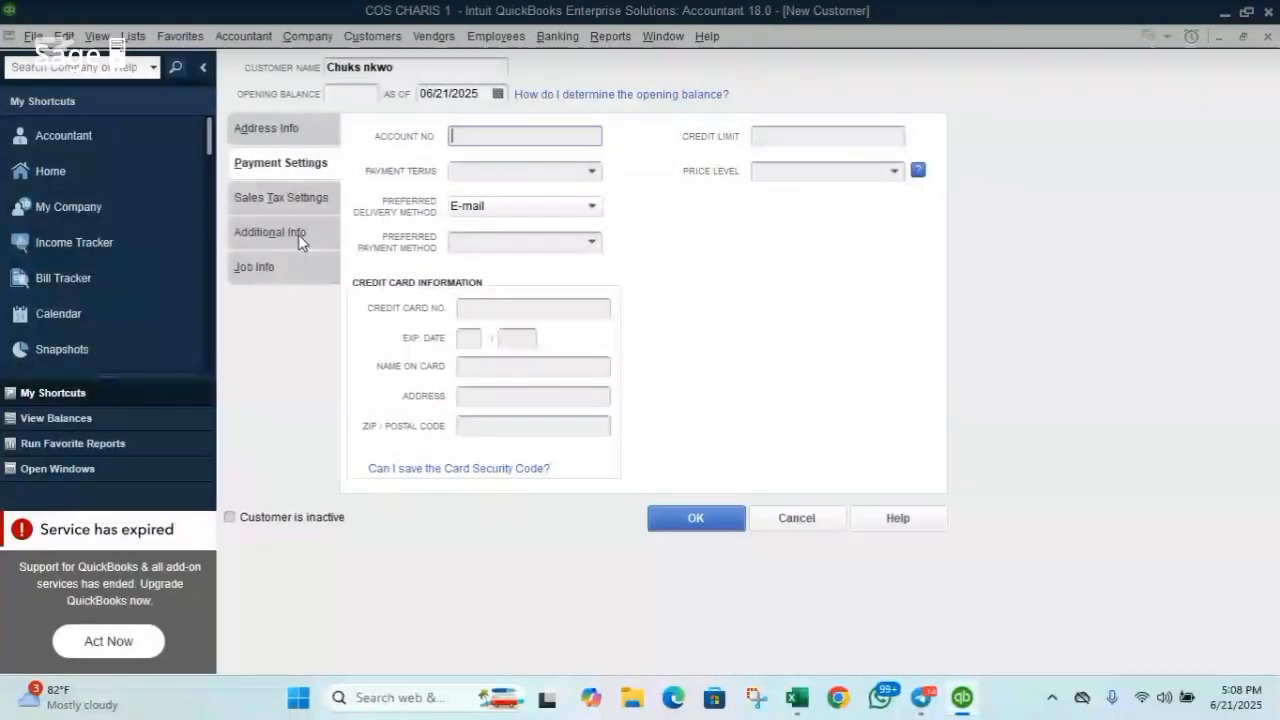
Set the customer type to desktop customer on the Additional Info page.
{"action": "left_click", "coordinate": [298, 234]}
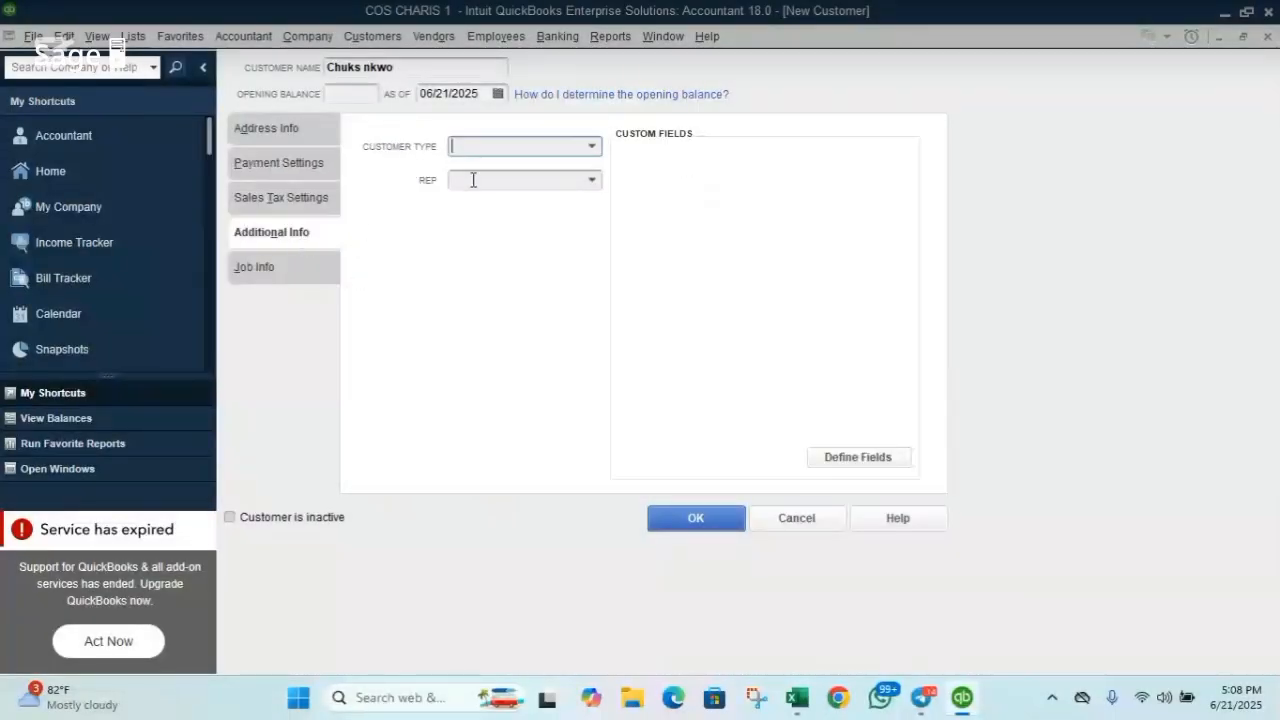
{"action": "left_click", "coordinate": [593, 148]}
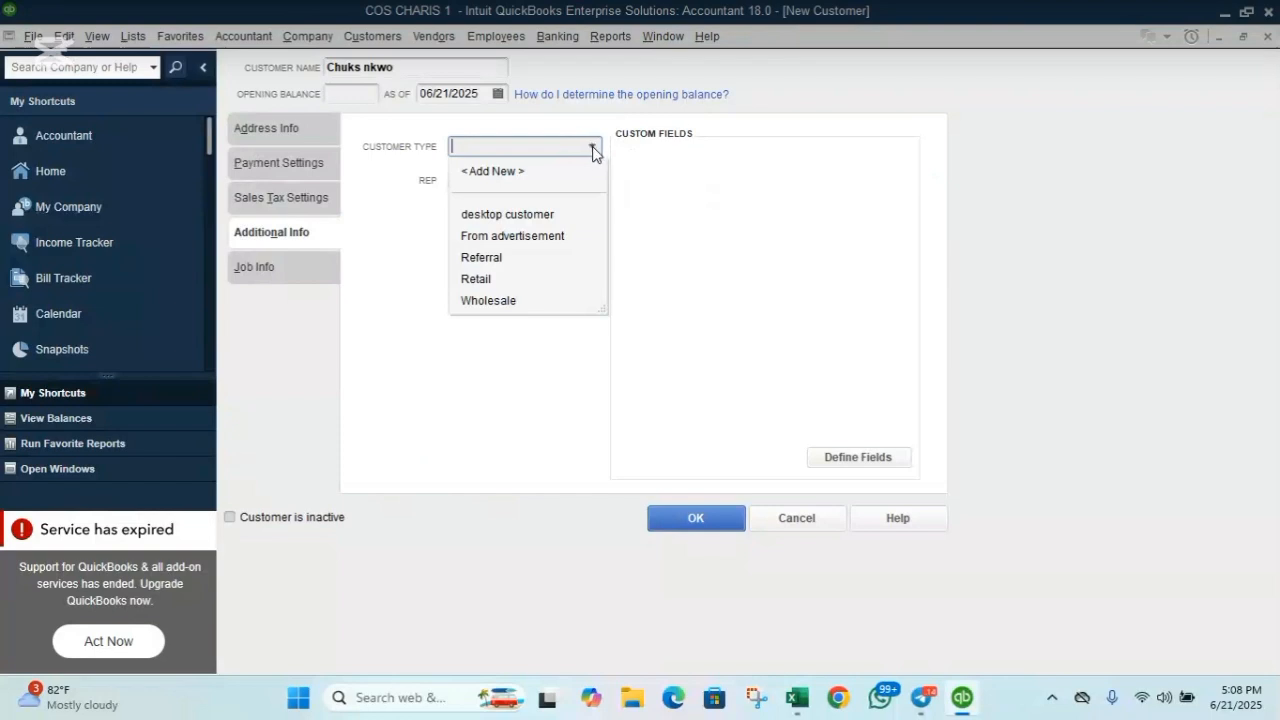
{"action": "left_click", "coordinate": [495, 216]}
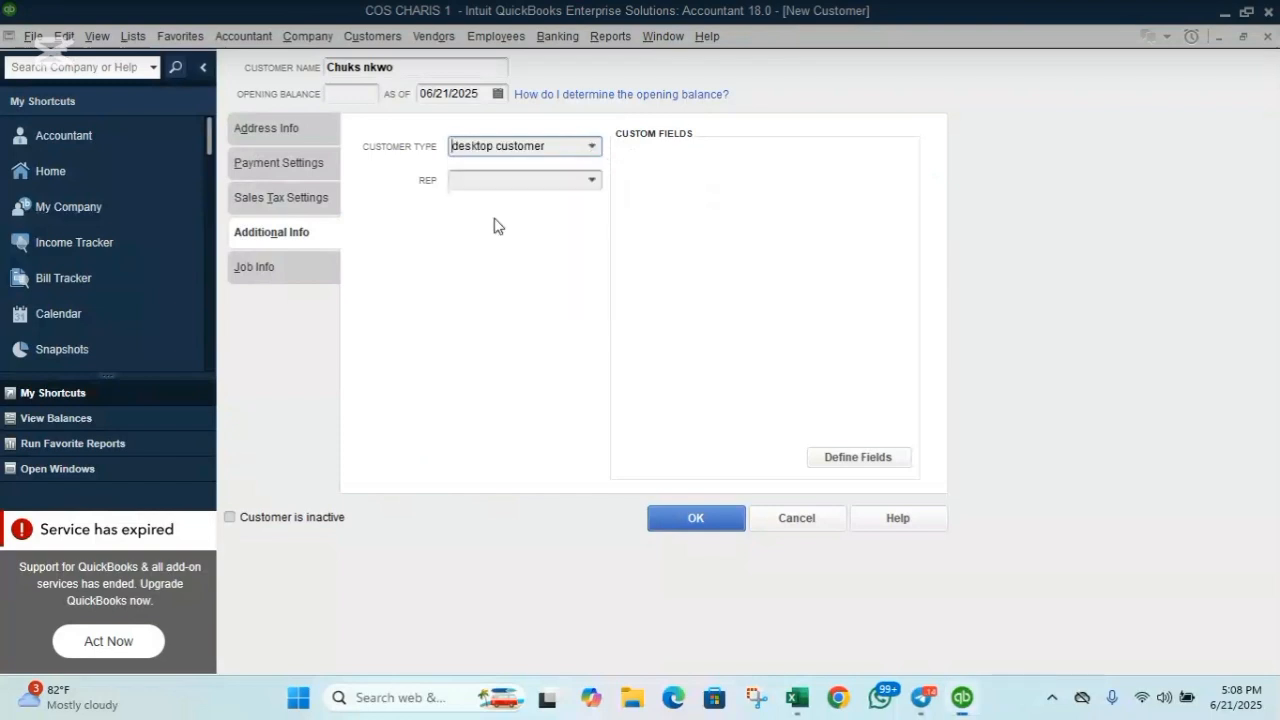
Review the Sales Tax Settings, return to Address Info, and save the customer with OK.
{"action": "left_click", "coordinate": [269, 130]}
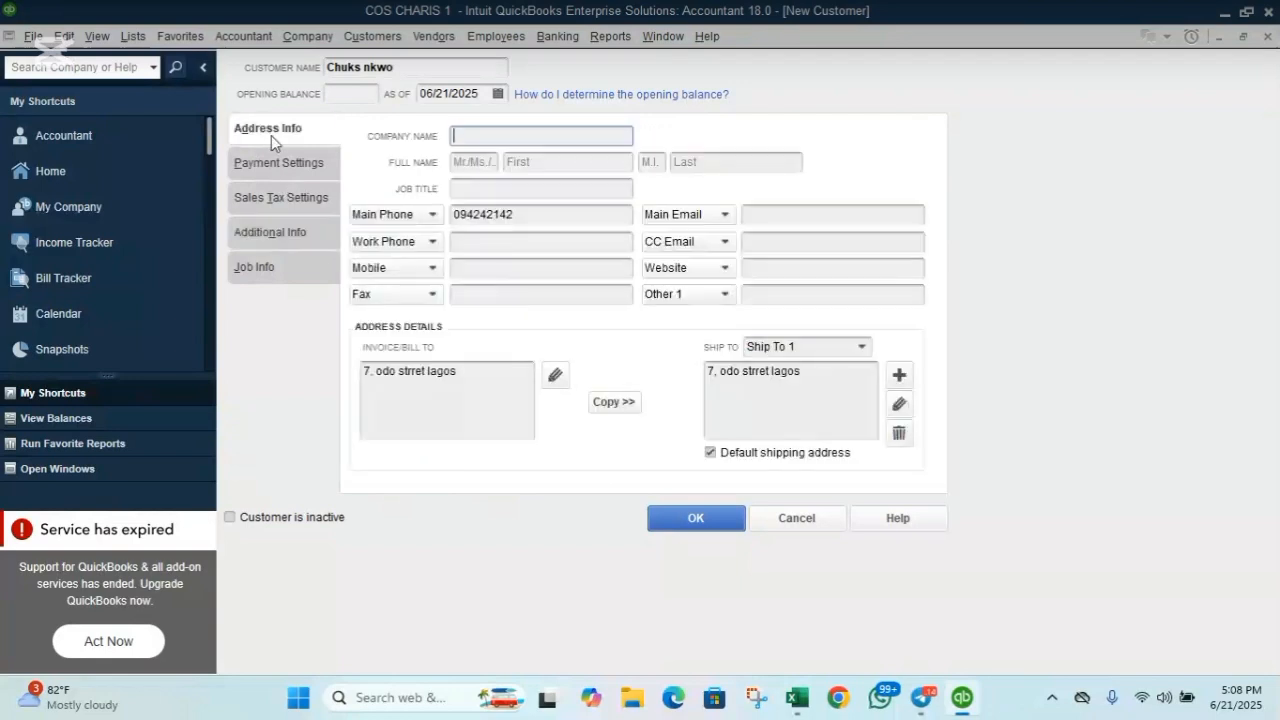
{"action": "left_click", "coordinate": [295, 199]}
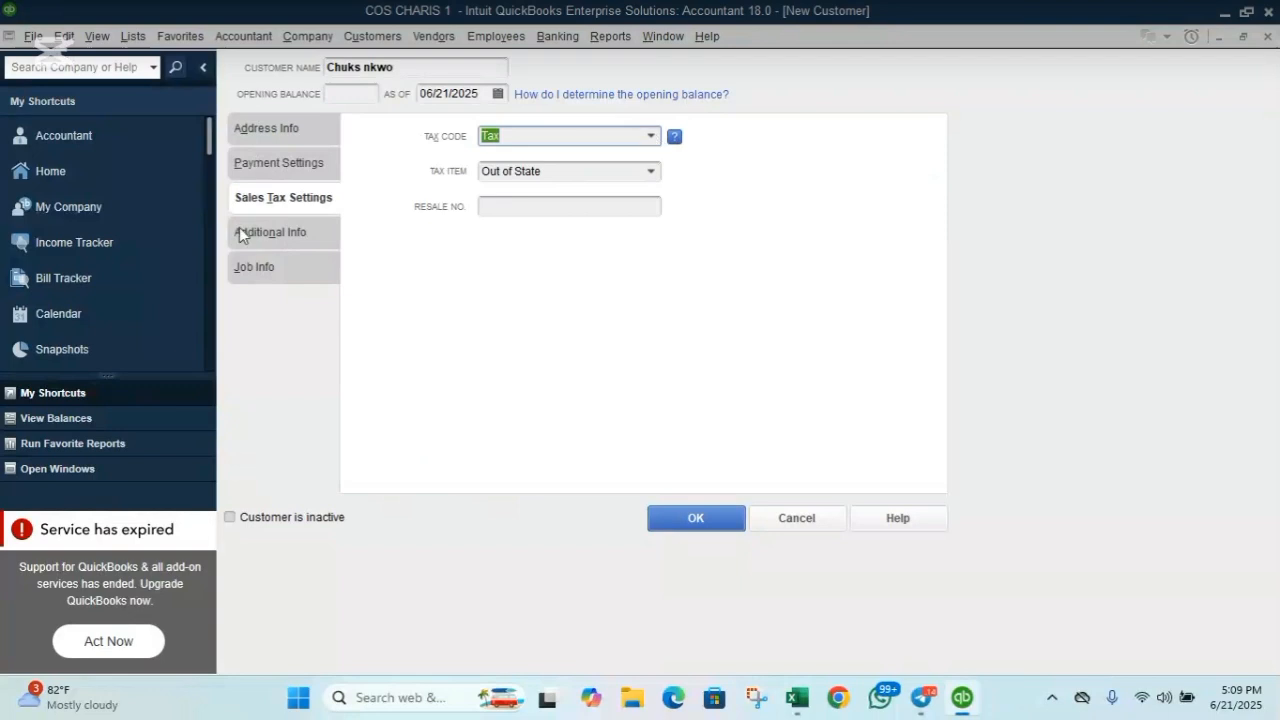
{"action": "left_click", "coordinate": [250, 138]}
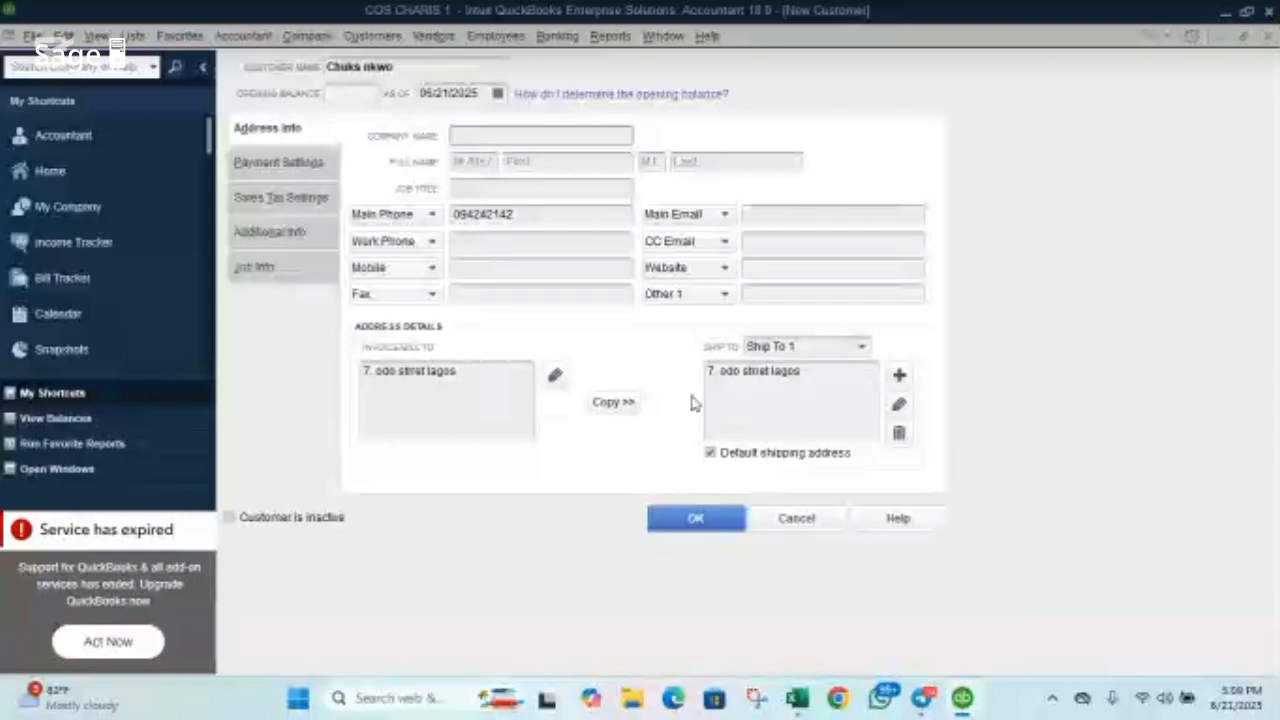
{"action": "left_click", "coordinate": [696, 514]}
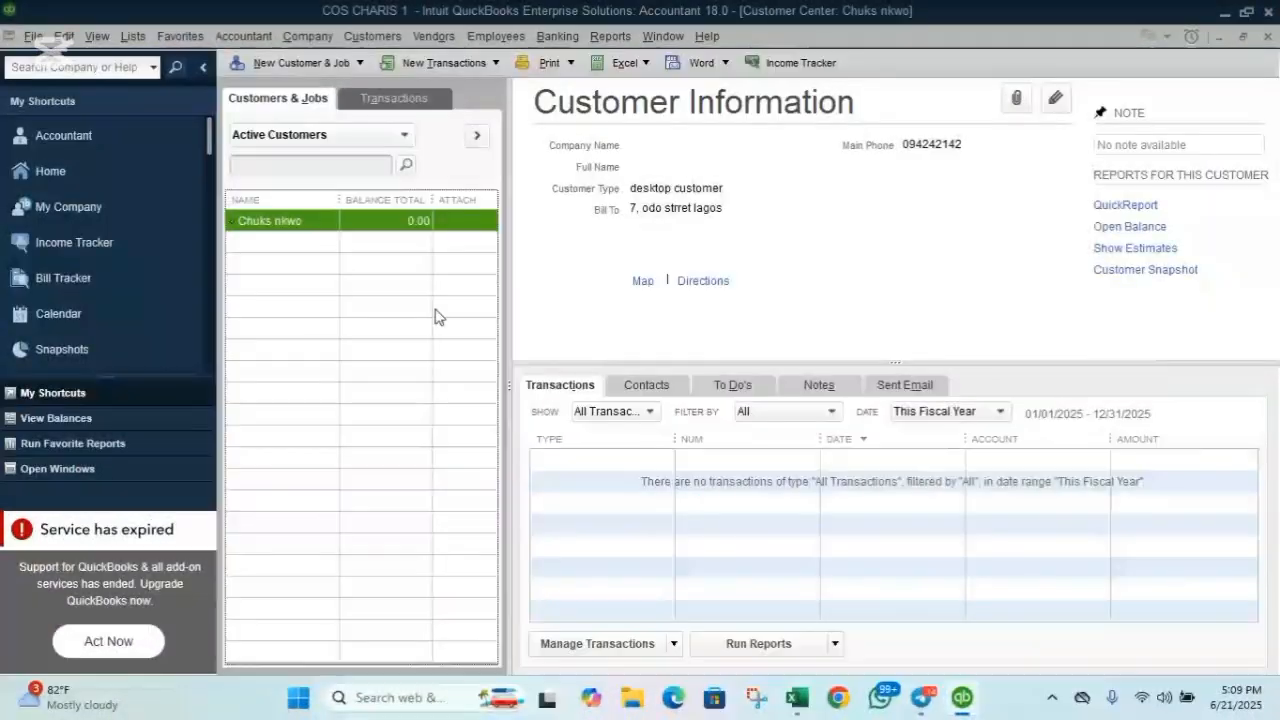
Start a second New Customer record from the customer list's right-click menu.
{"action": "right_click", "coordinate": [339, 263]}
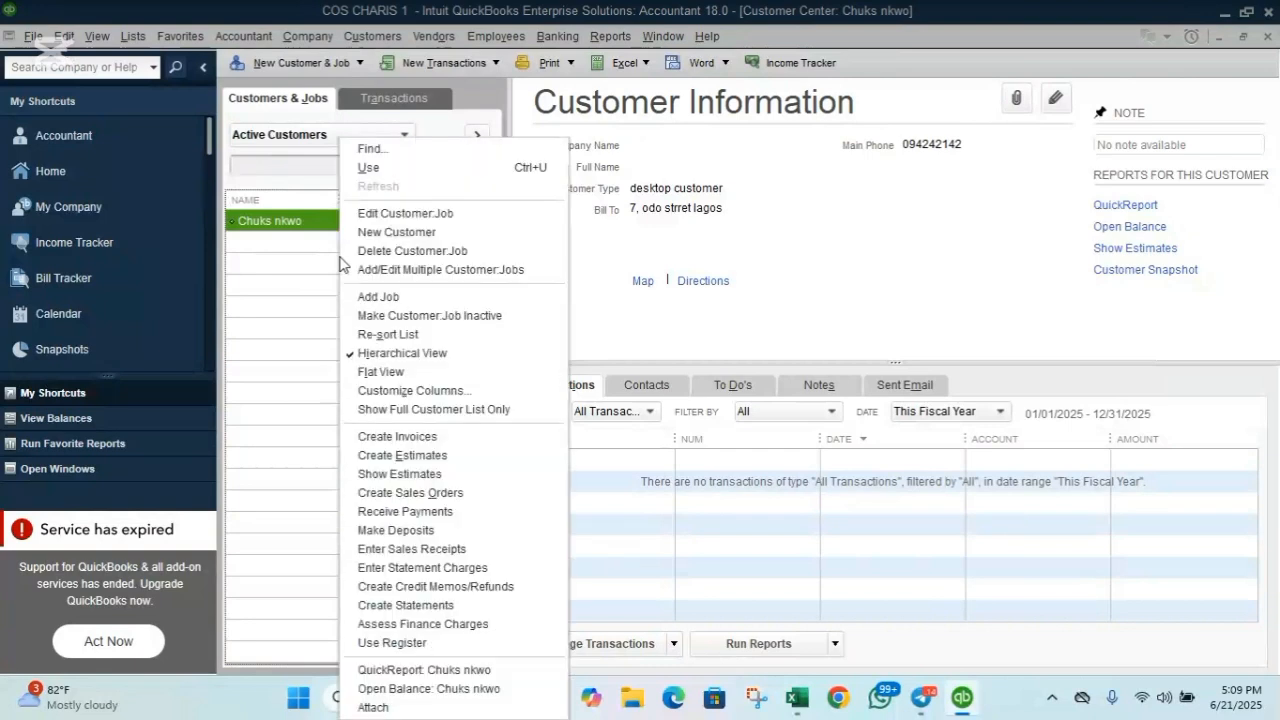
{"action": "left_click", "coordinate": [402, 236]}
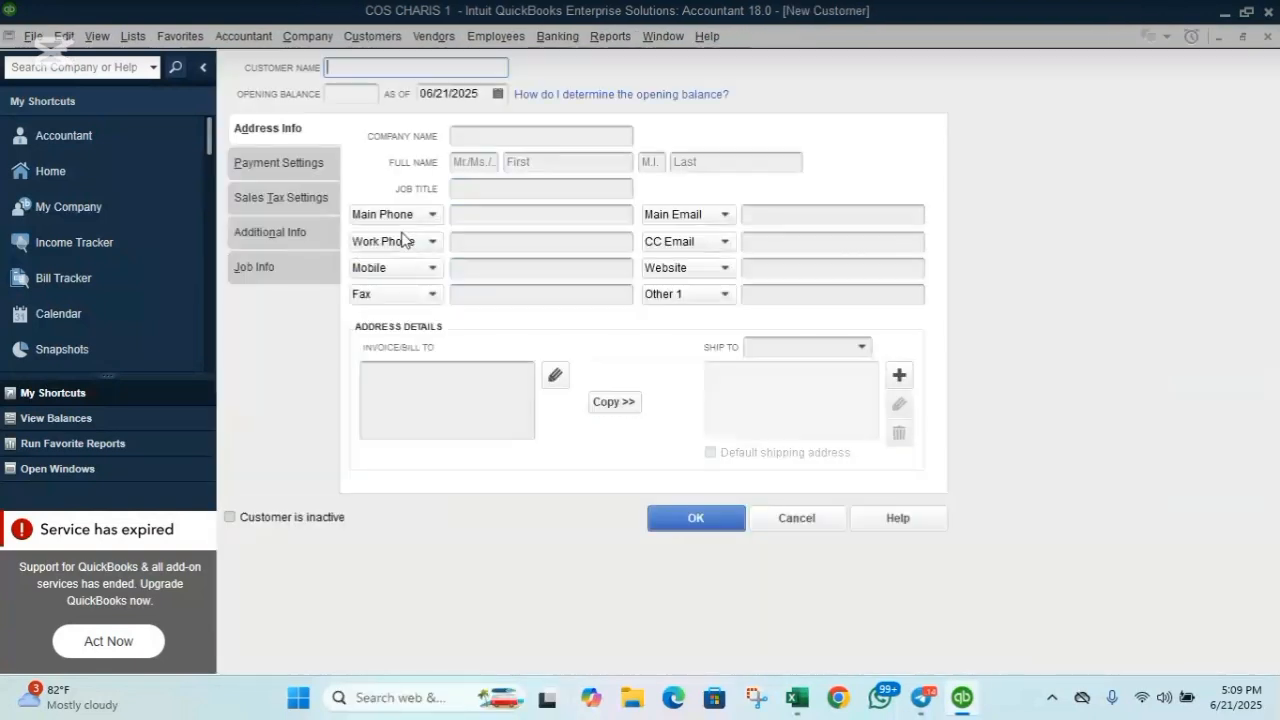
Copy the second customer's name from Excel cell B33 and return to QuickBooks.
{"action": "key", "text": "alt+Tab"}
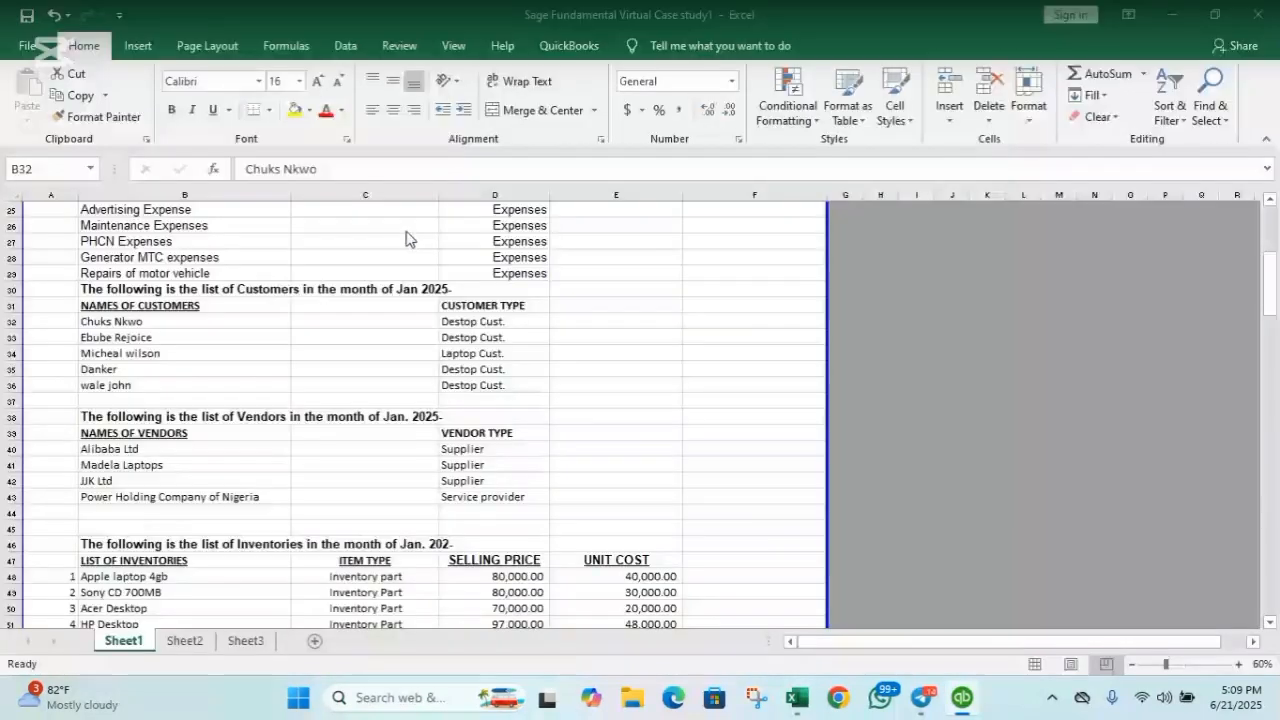
{"action": "left_click", "coordinate": [137, 342]}
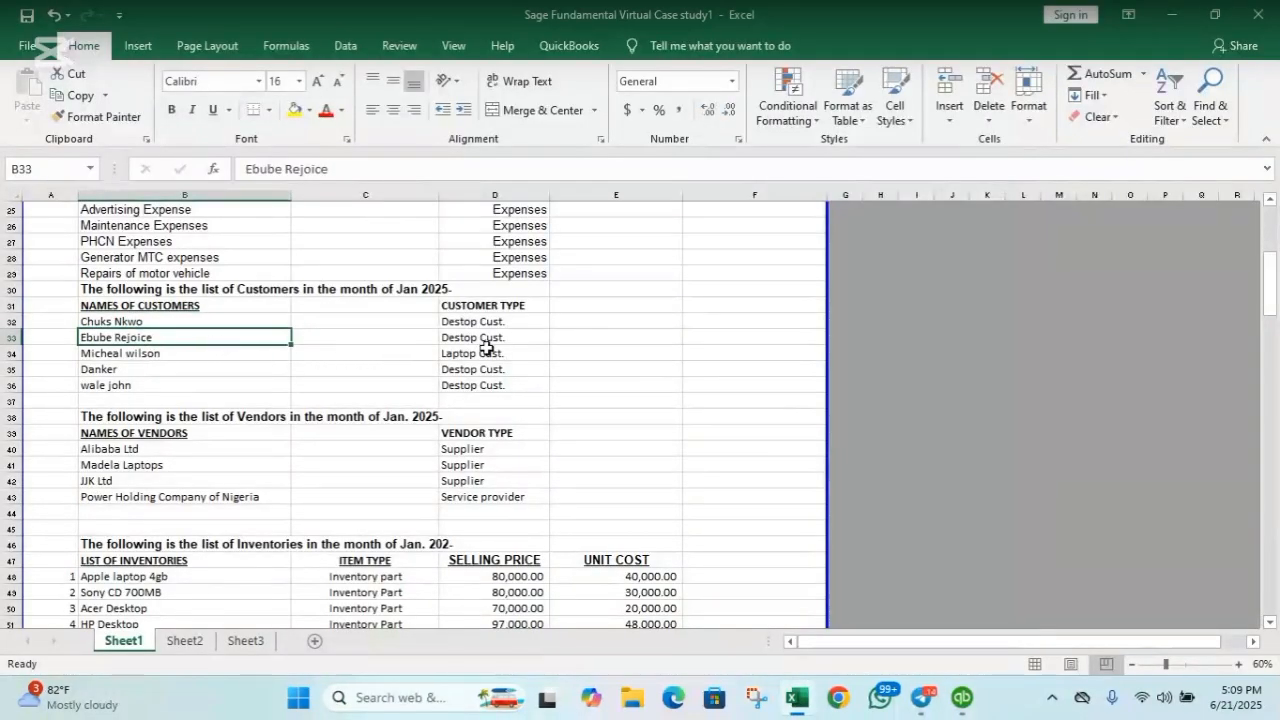
{"action": "key", "text": "ctrl+c"}
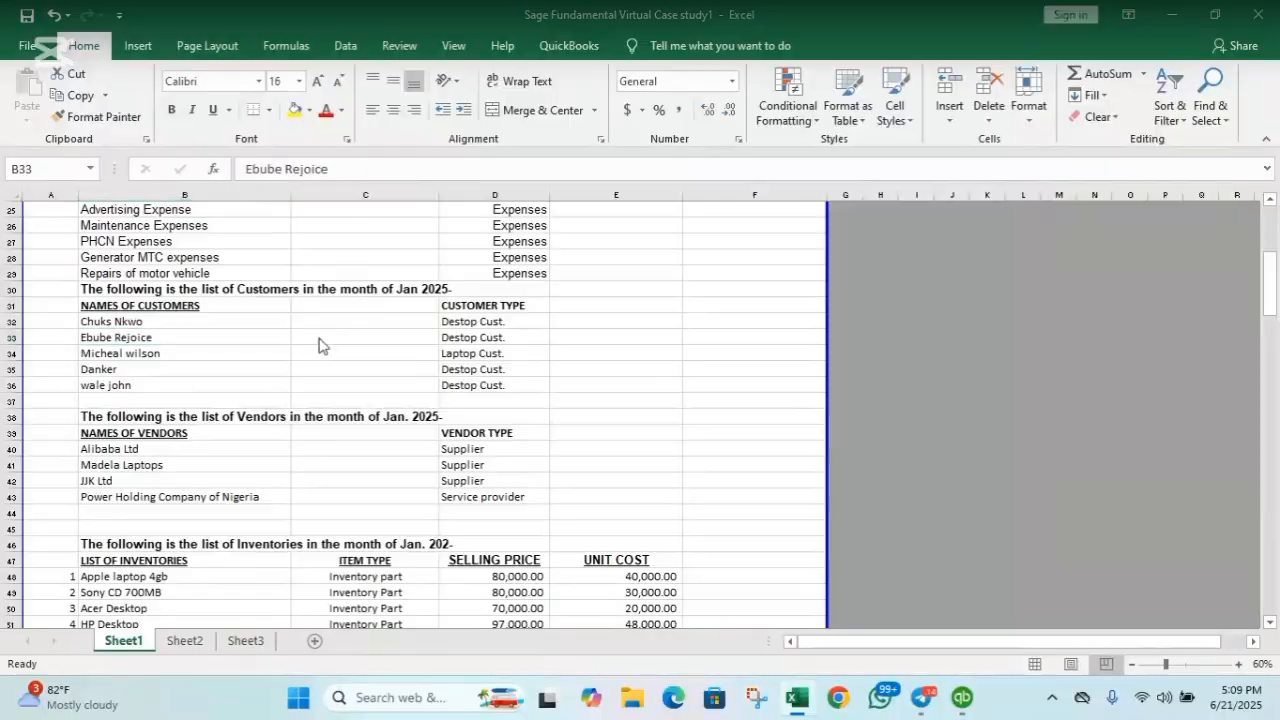
{"action": "key", "text": "alt+Tab"}
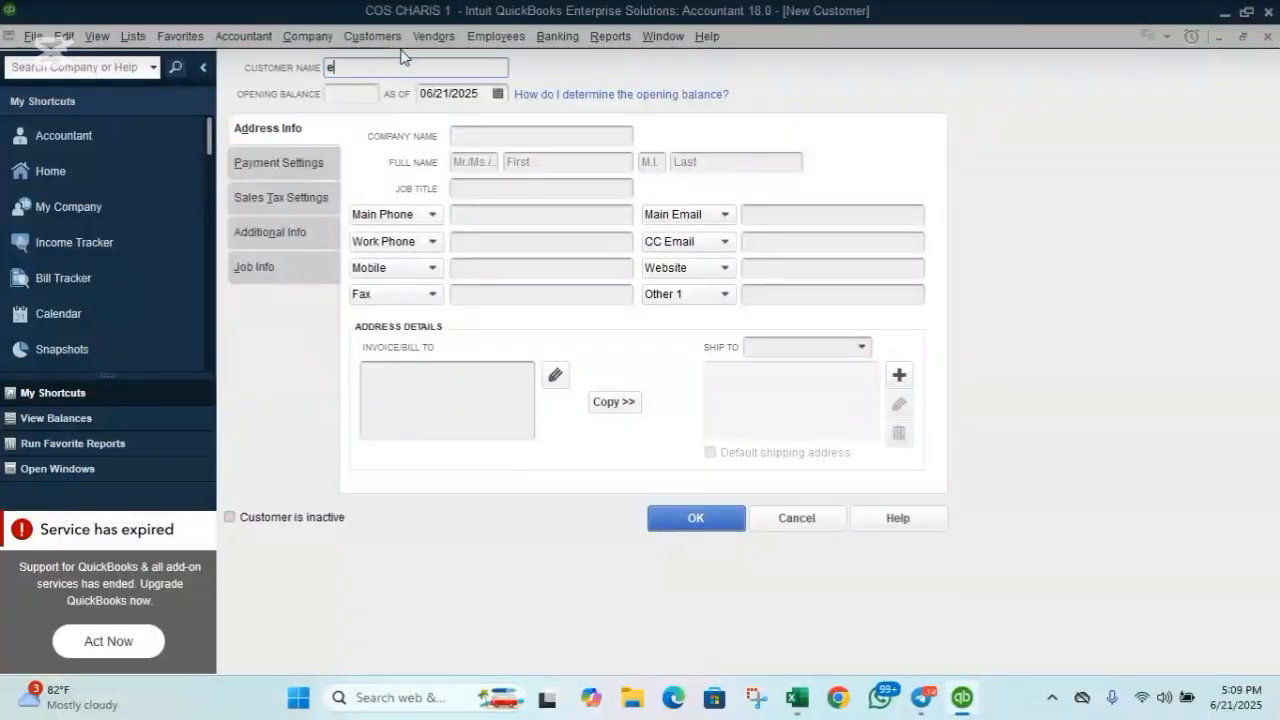
Enter the second customer's name, work phone and billing address, and copy the address to shipping.
{"action": "left_click", "coordinate": [466, 241]}
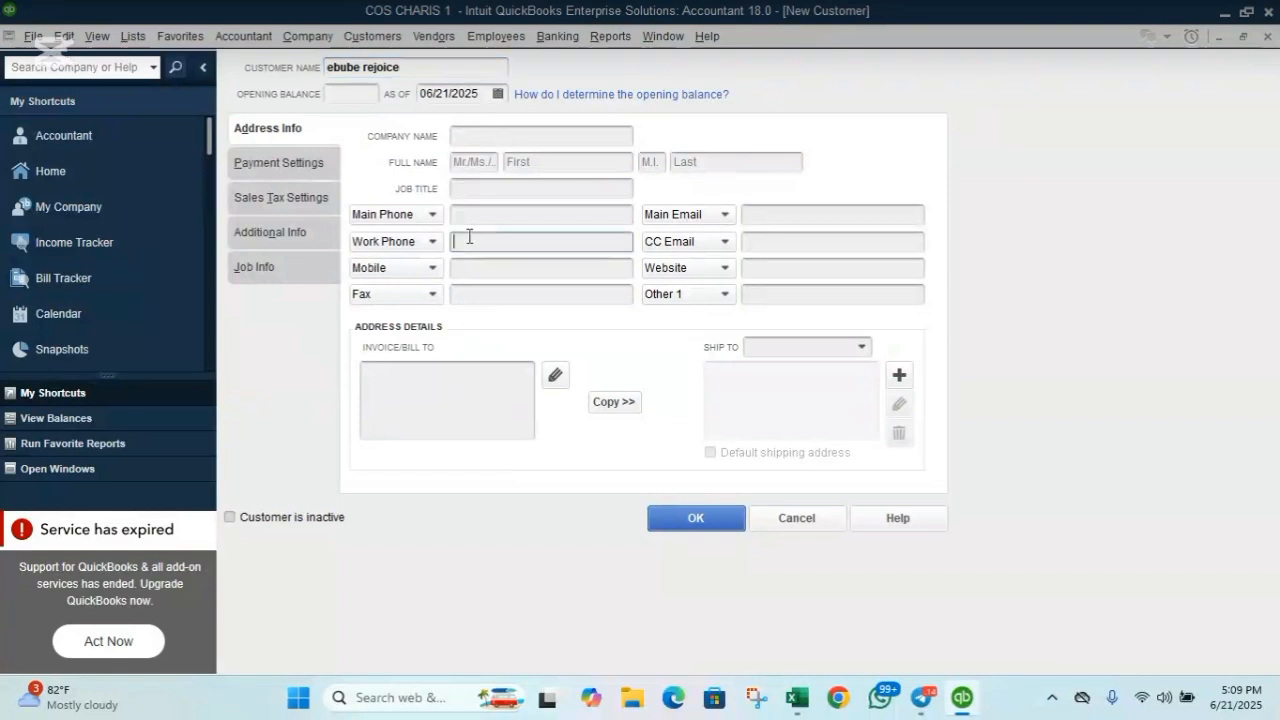
{"action": "left_click", "coordinate": [440, 378]}
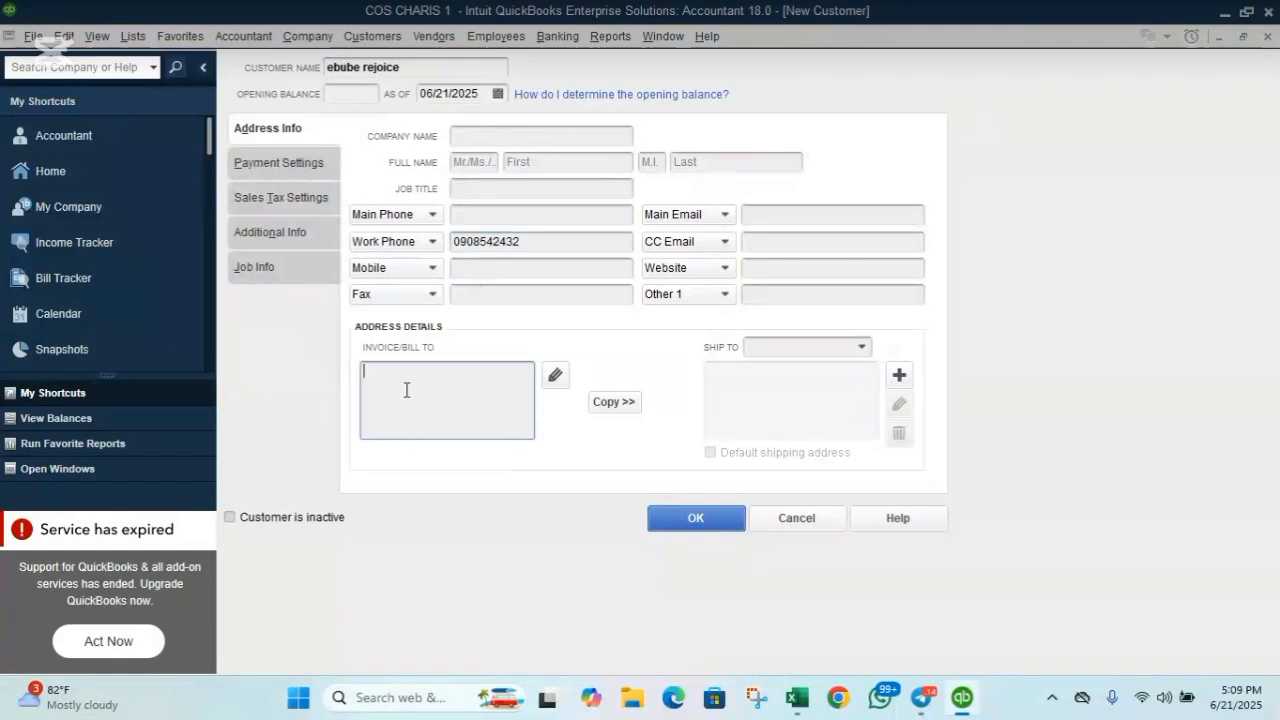
{"action": "left_click", "coordinate": [634, 402]}
{"action": "left_click", "coordinate": [896, 151]}
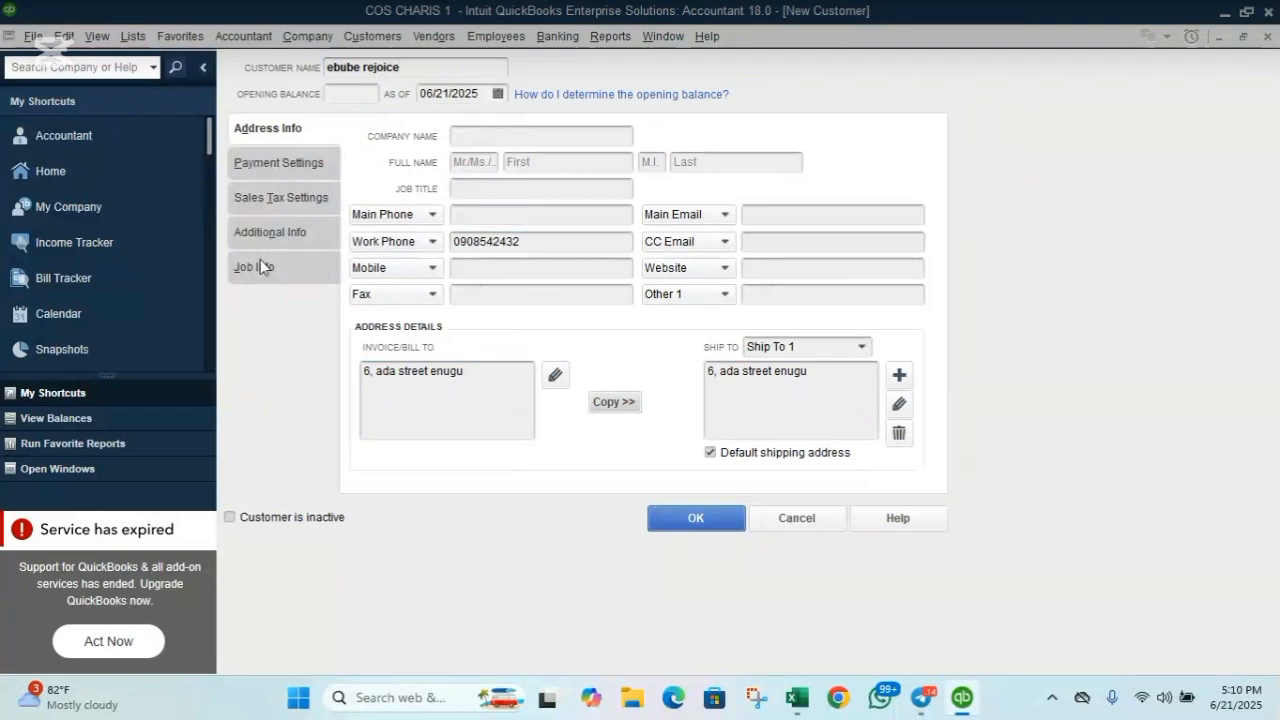
Make the customer a desktop customer, save it, and start a fresh New Customer form.
{"action": "left_click", "coordinate": [270, 234]}
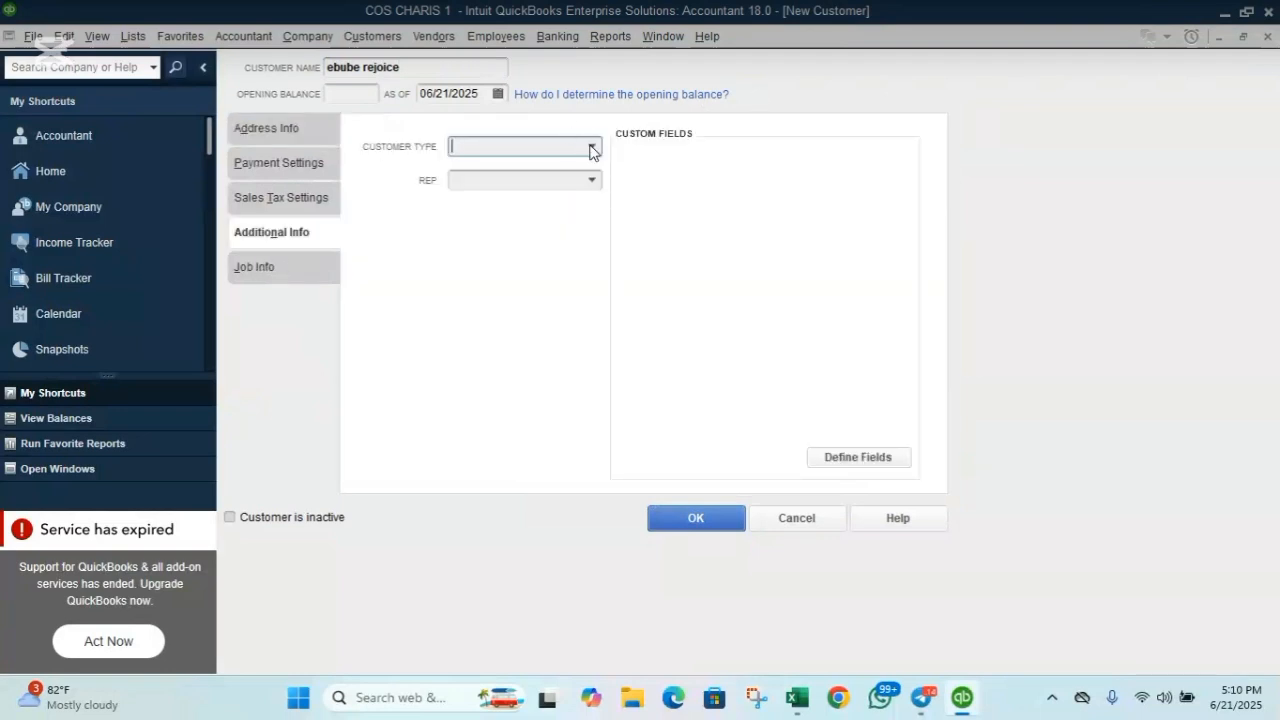
{"action": "left_click", "coordinate": [590, 148]}
{"action": "left_click", "coordinate": [538, 216]}
{"action": "left_click", "coordinate": [295, 128]}
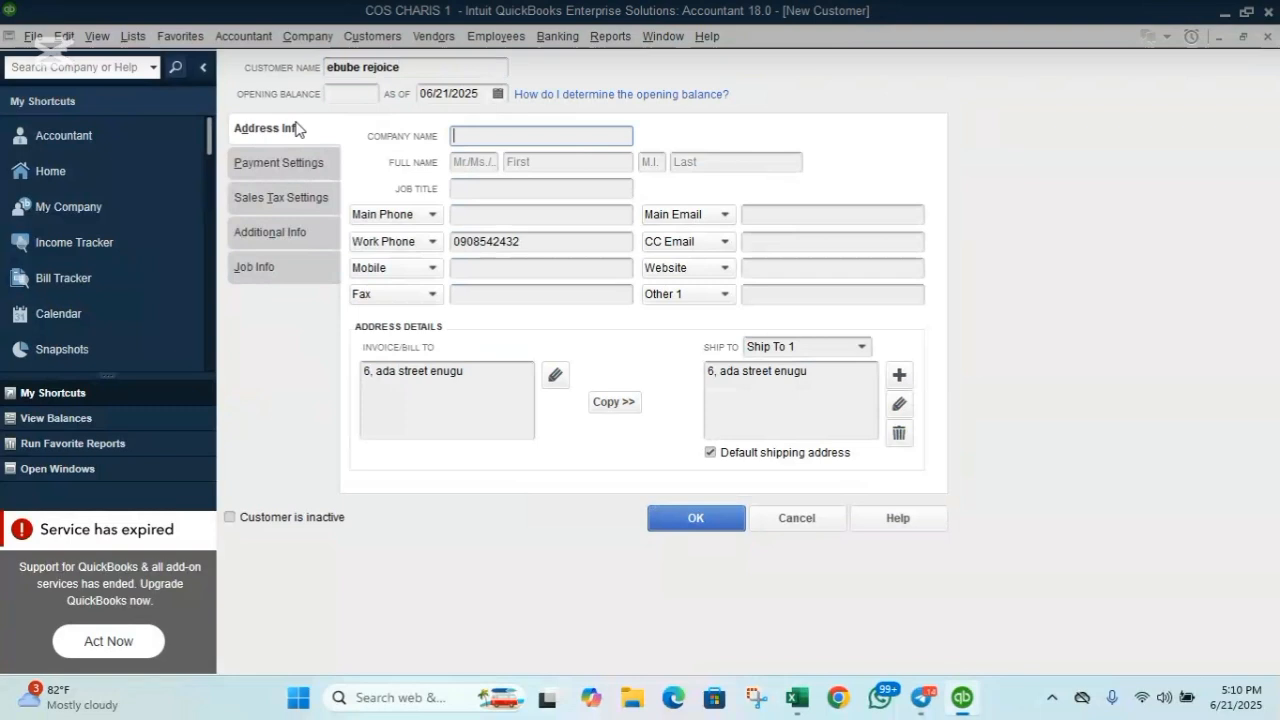
{"action": "left_click", "coordinate": [696, 518]}
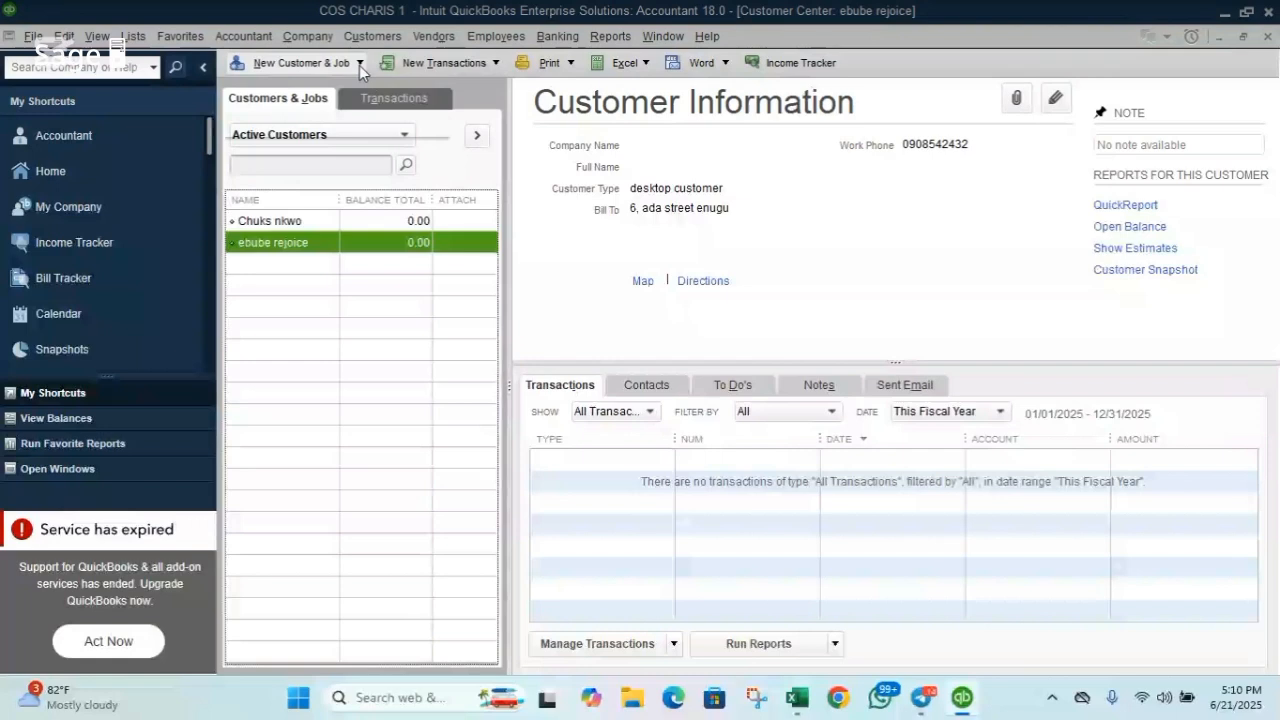
{"action": "left_click", "coordinate": [359, 65]}
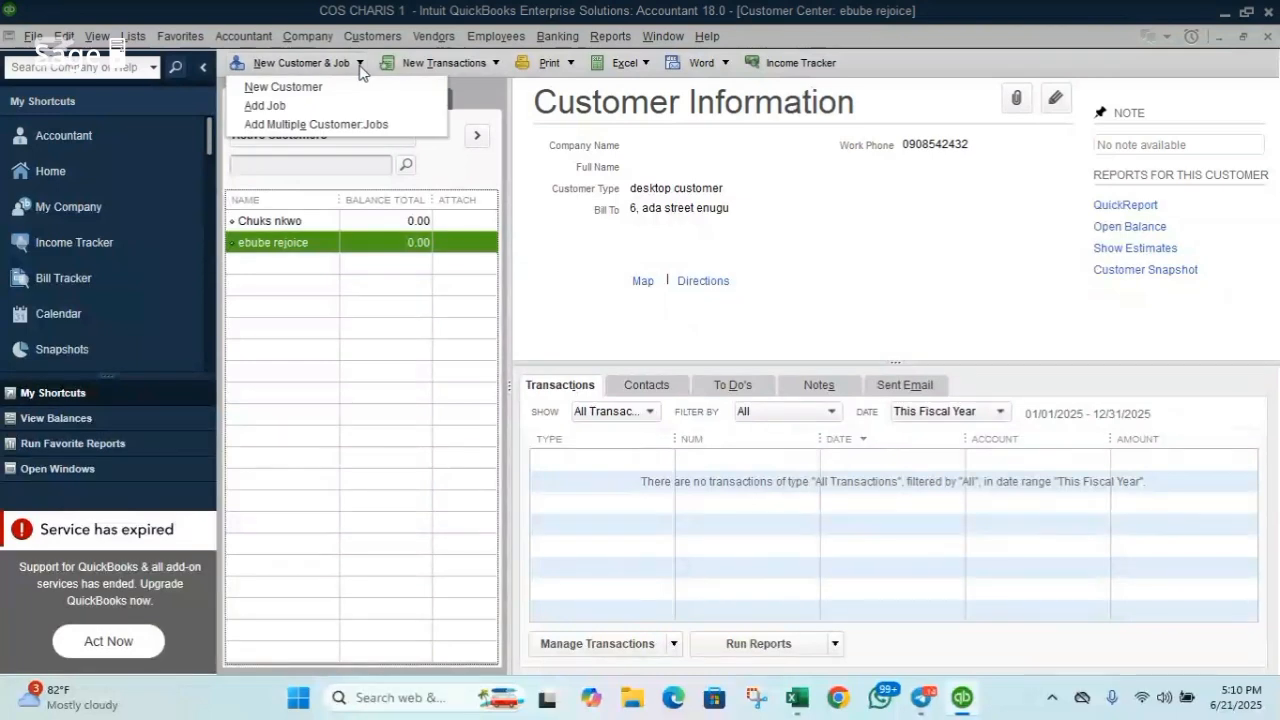
{"action": "left_click", "coordinate": [312, 92]}
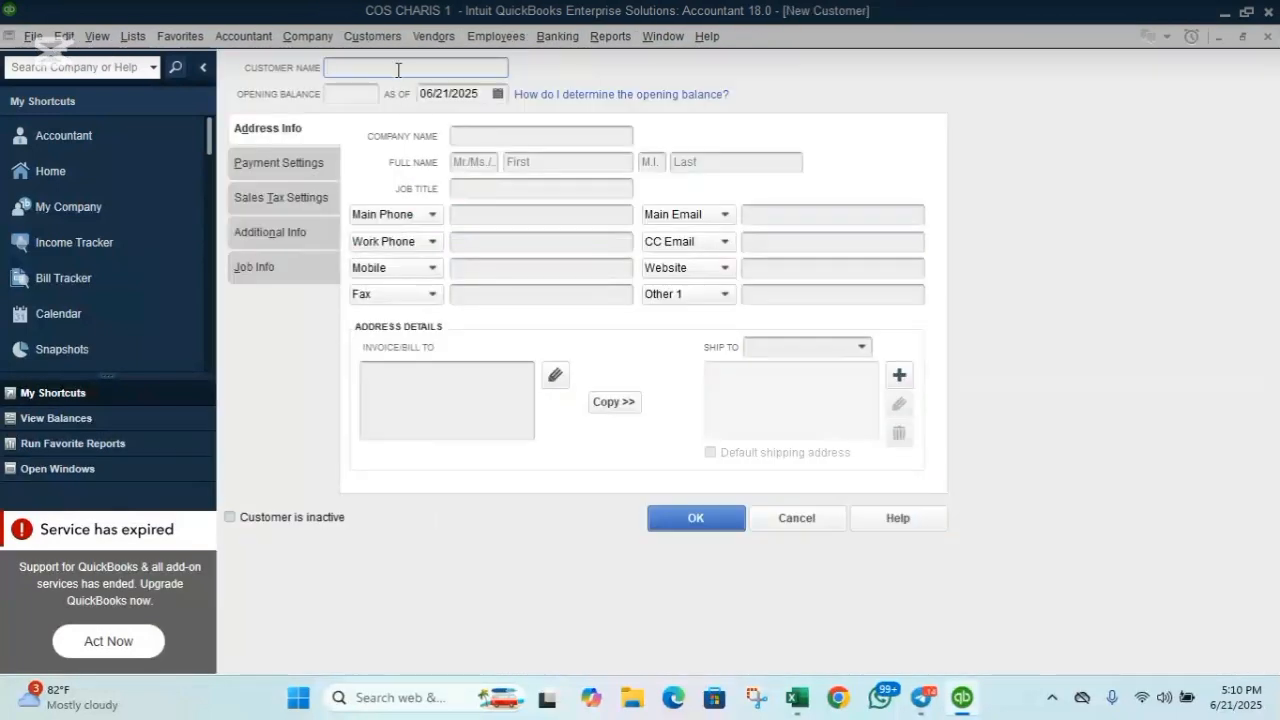
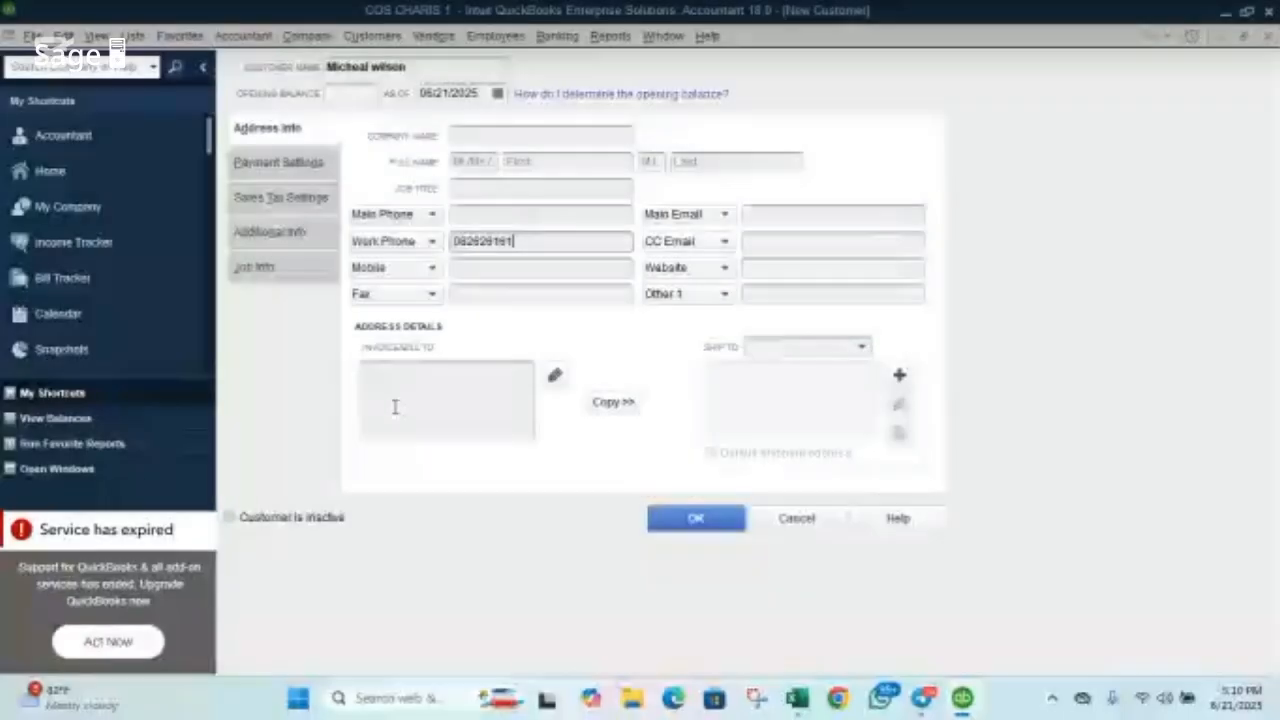
Enter the third customer's name and billing address, and copy the address to shipping.
{"action": "left_click", "coordinate": [394, 405]}
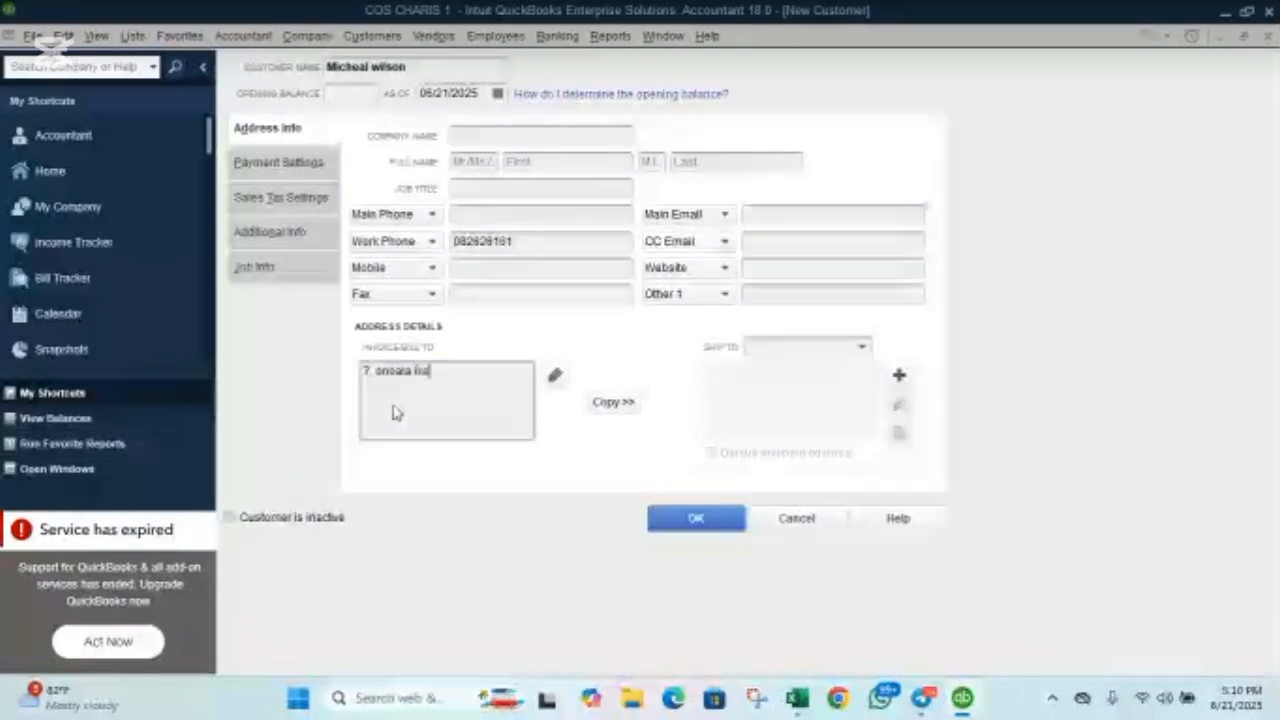
{"action": "left_click", "coordinate": [625, 402]}
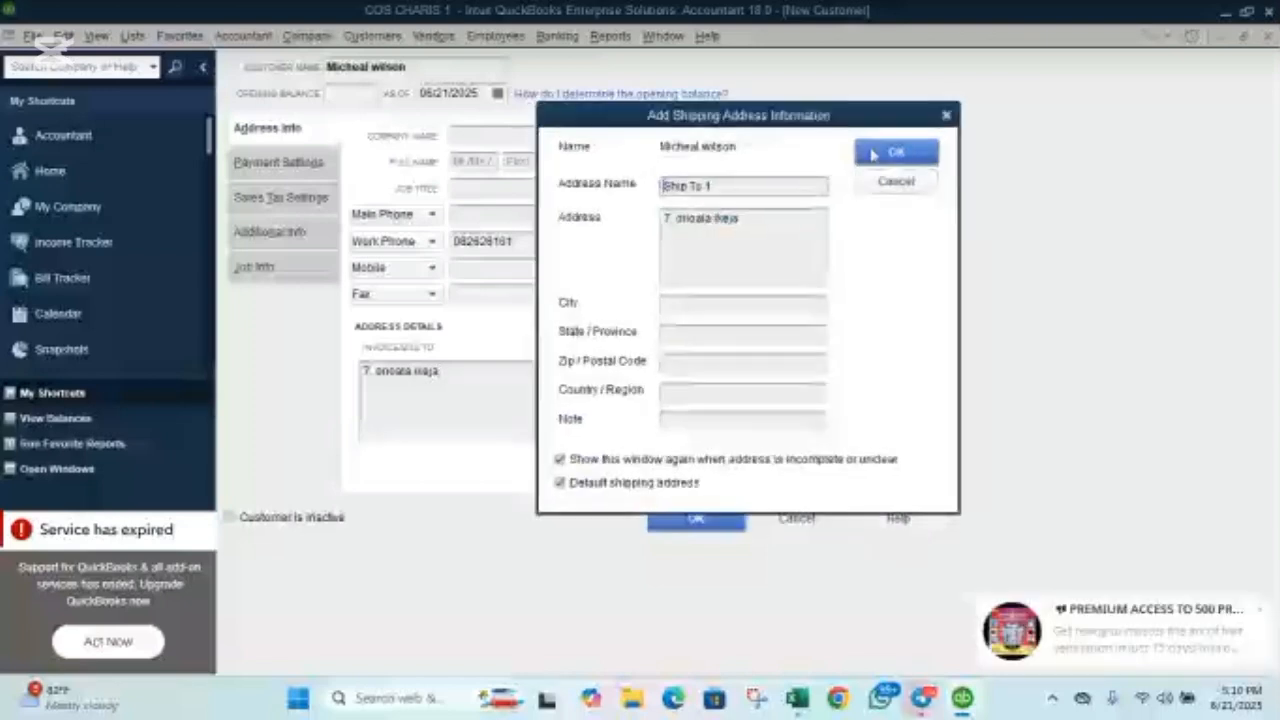
{"action": "left_click", "coordinate": [893, 153]}
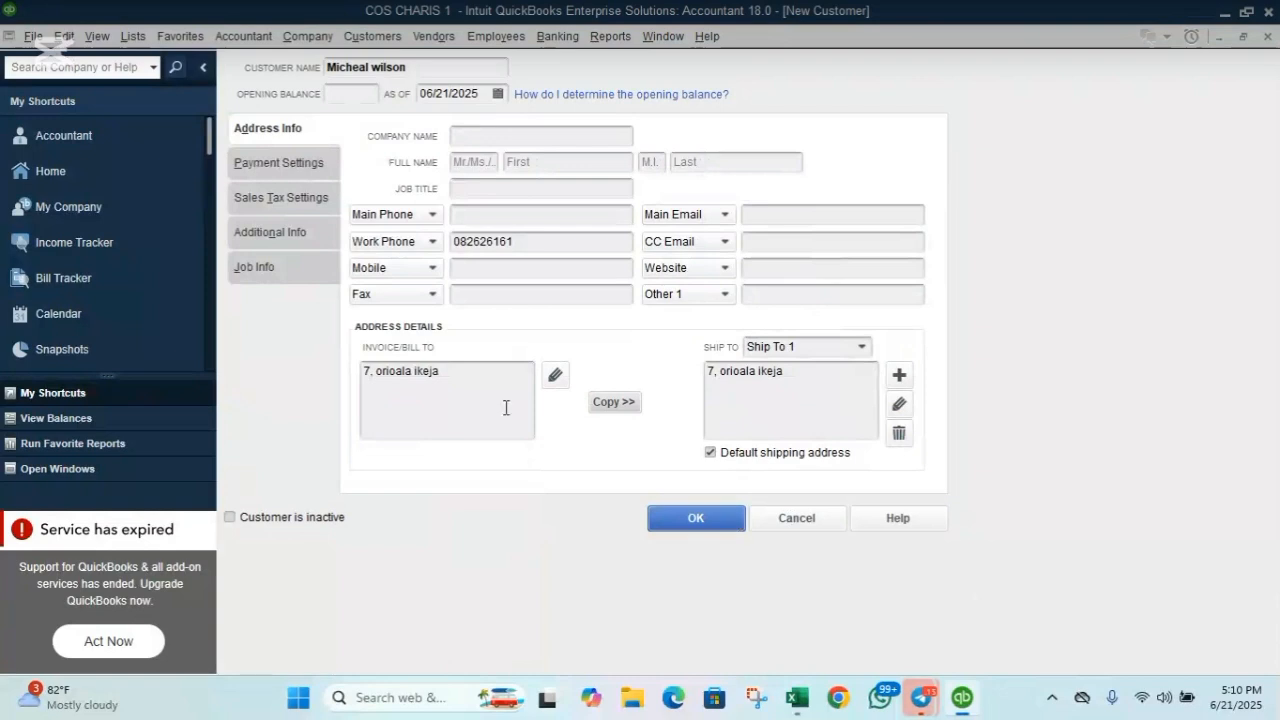
Set the customer type to desktop customer, save the customer, and switch back to Excel.
{"action": "left_click", "coordinate": [272, 231]}
{"action": "left_click", "coordinate": [592, 148]}
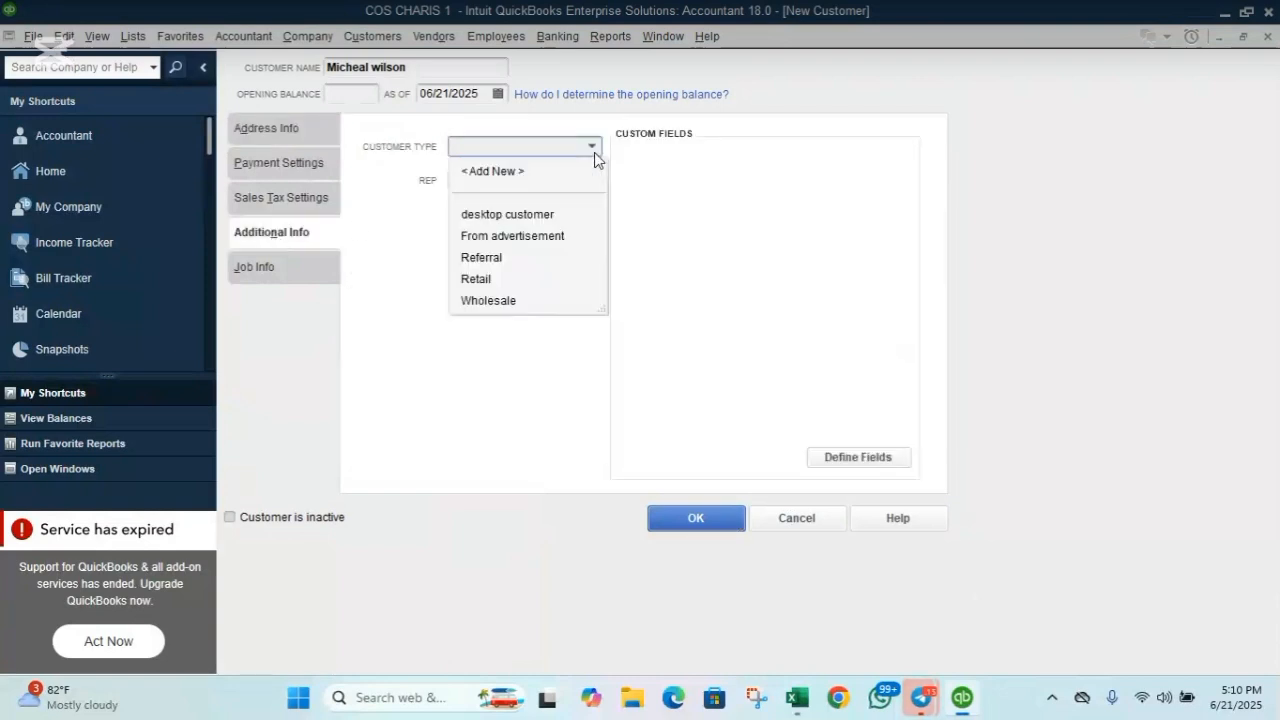
{"action": "left_click", "coordinate": [548, 218]}
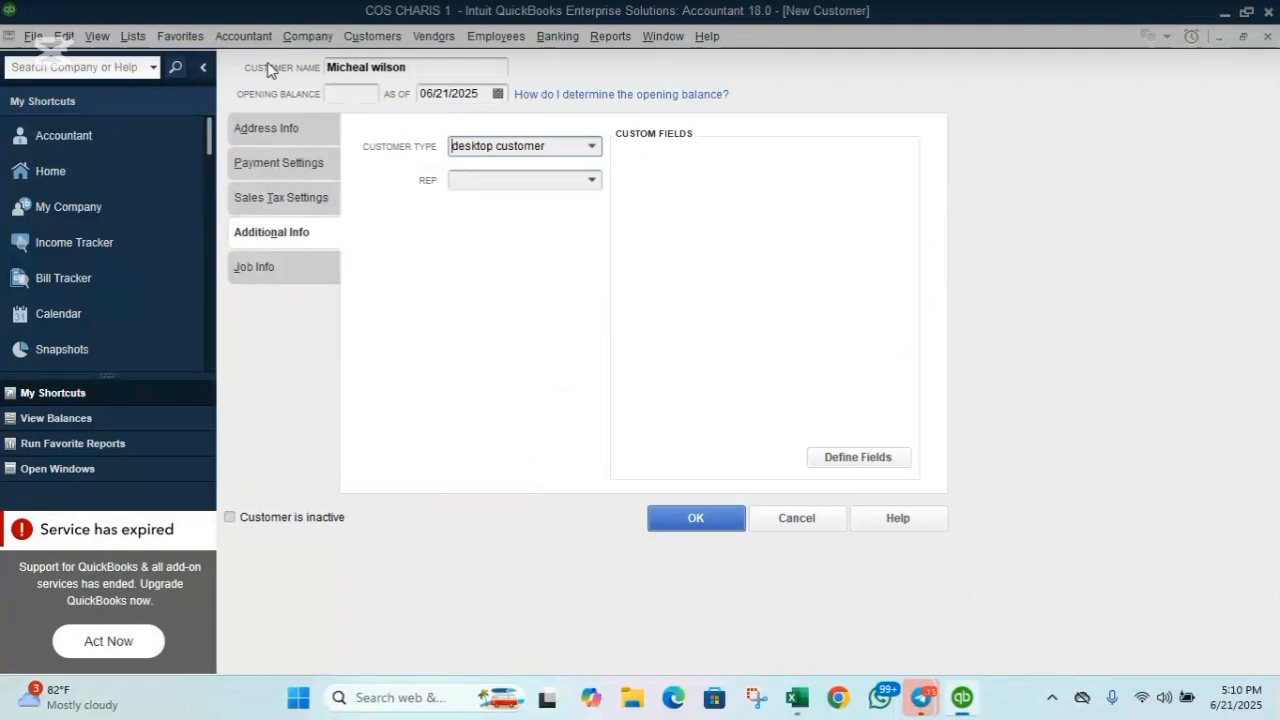
{"action": "left_click", "coordinate": [277, 134]}
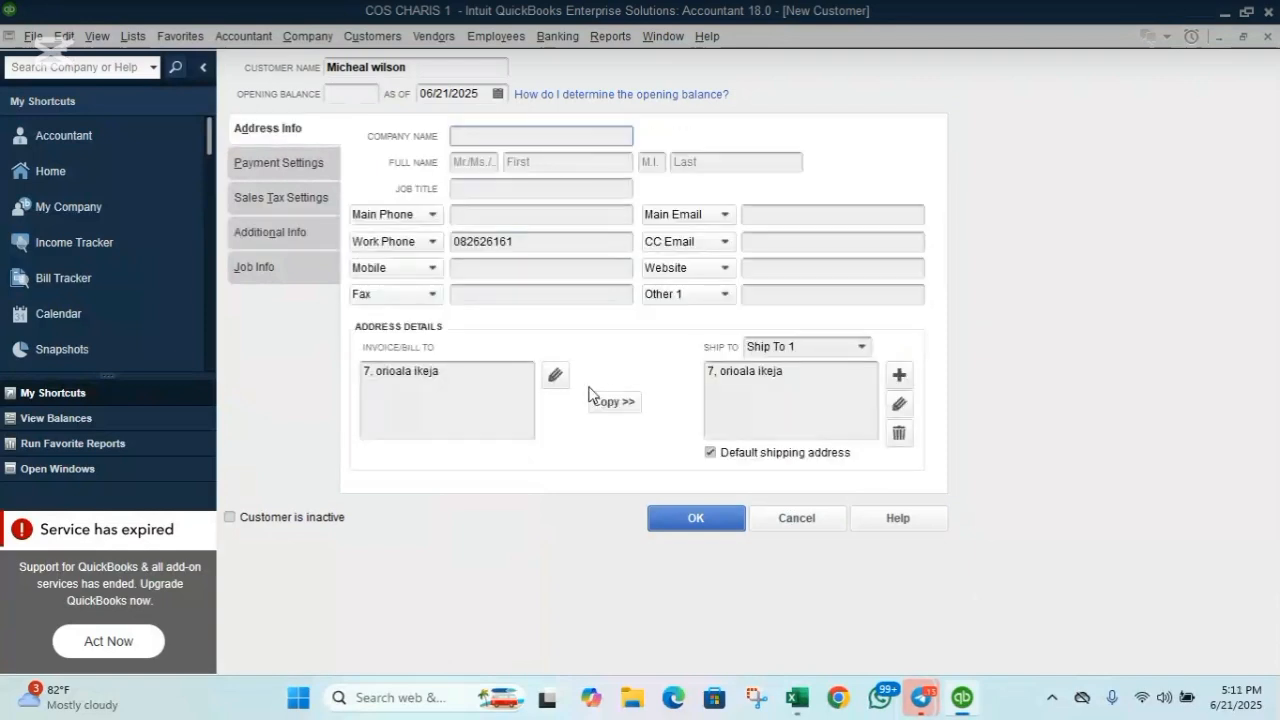
{"action": "left_click", "coordinate": [668, 519]}
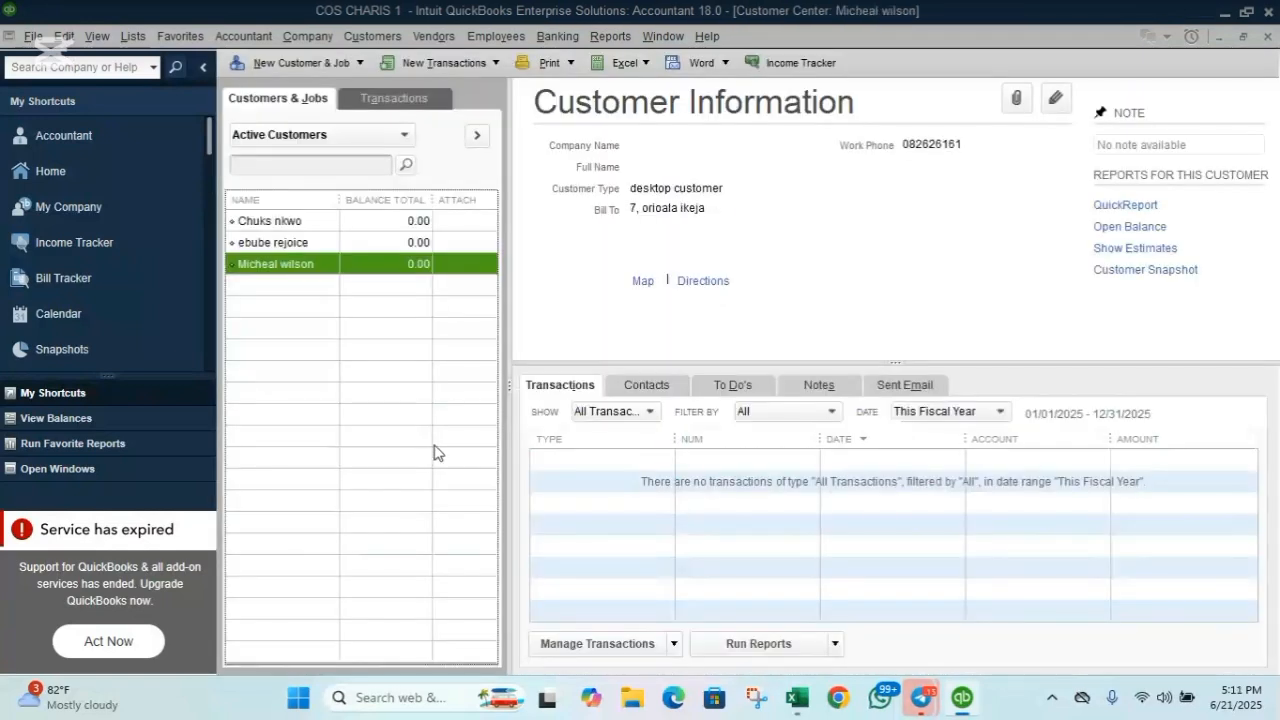
{"action": "key", "text": "alt+Tab"}
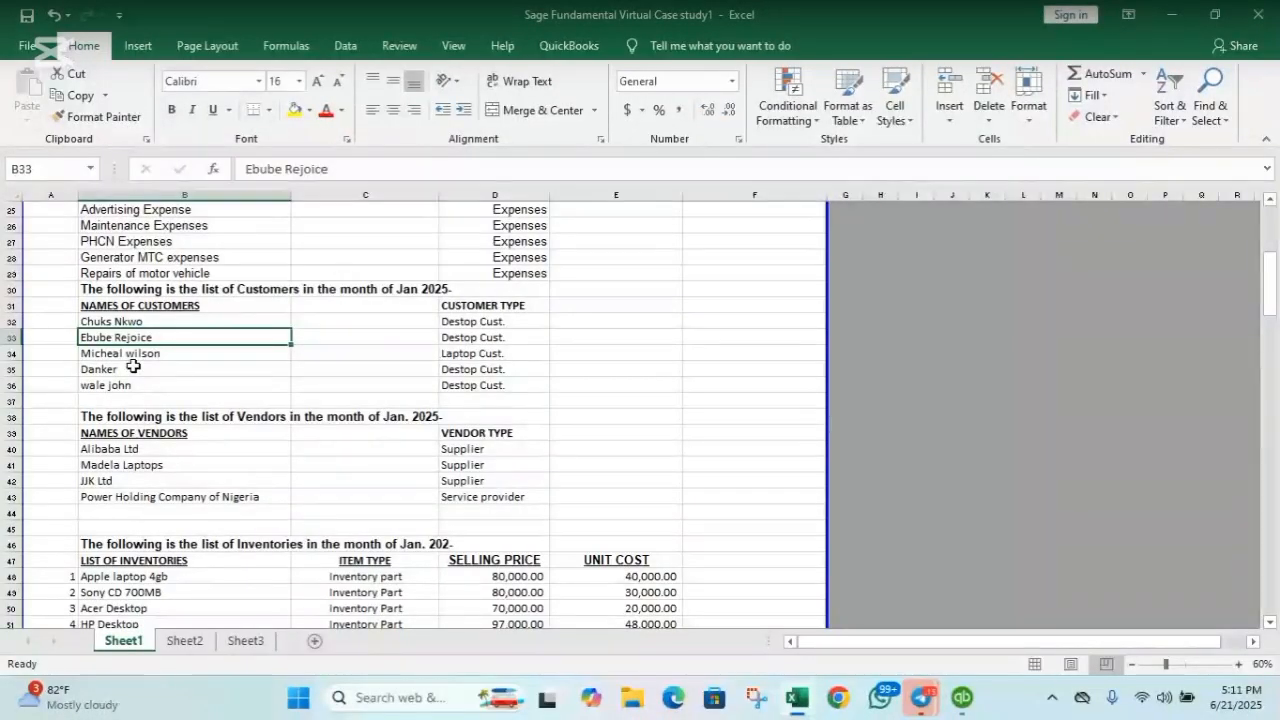
Select the last two customer names in cells B35:B36 and copy them.
{"action": "double_click", "coordinate": [133, 367]}
{"action": "left_click", "coordinate": [79, 395]}
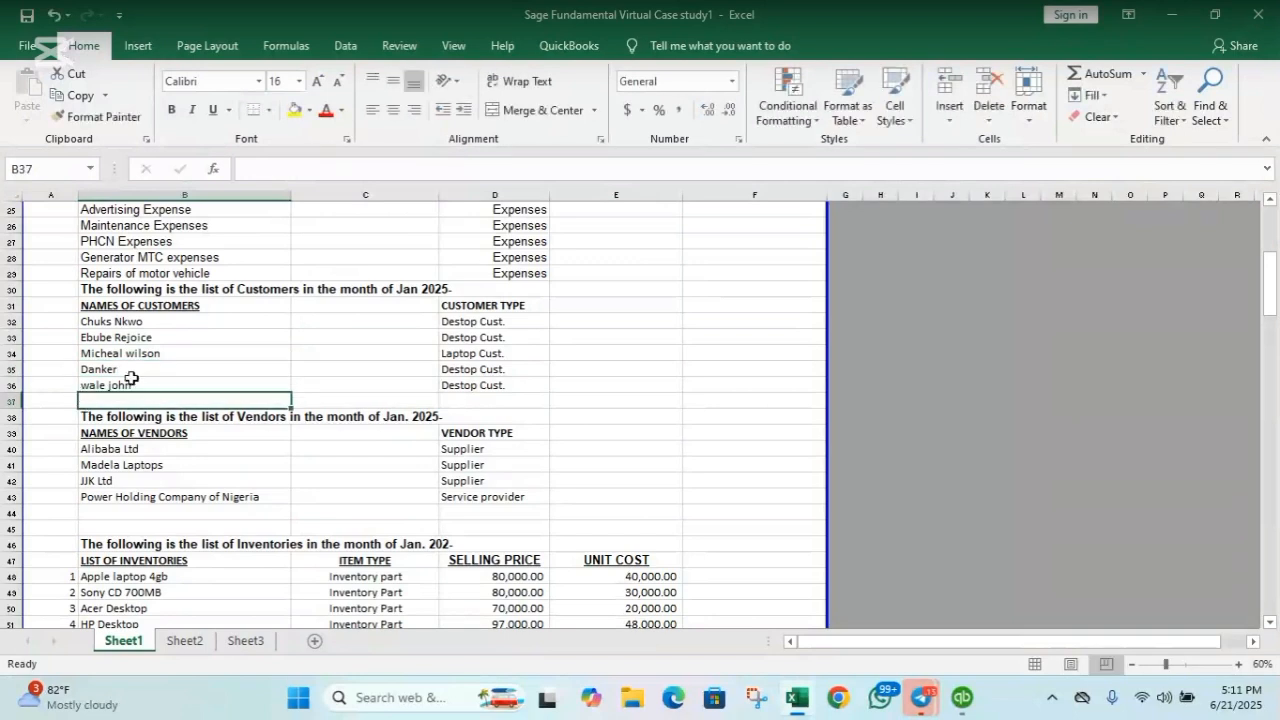
{"action": "left_click", "coordinate": [135, 368]}
{"action": "left_click_drag", "start_coordinate": [137, 369], "coordinate": [132, 386]}
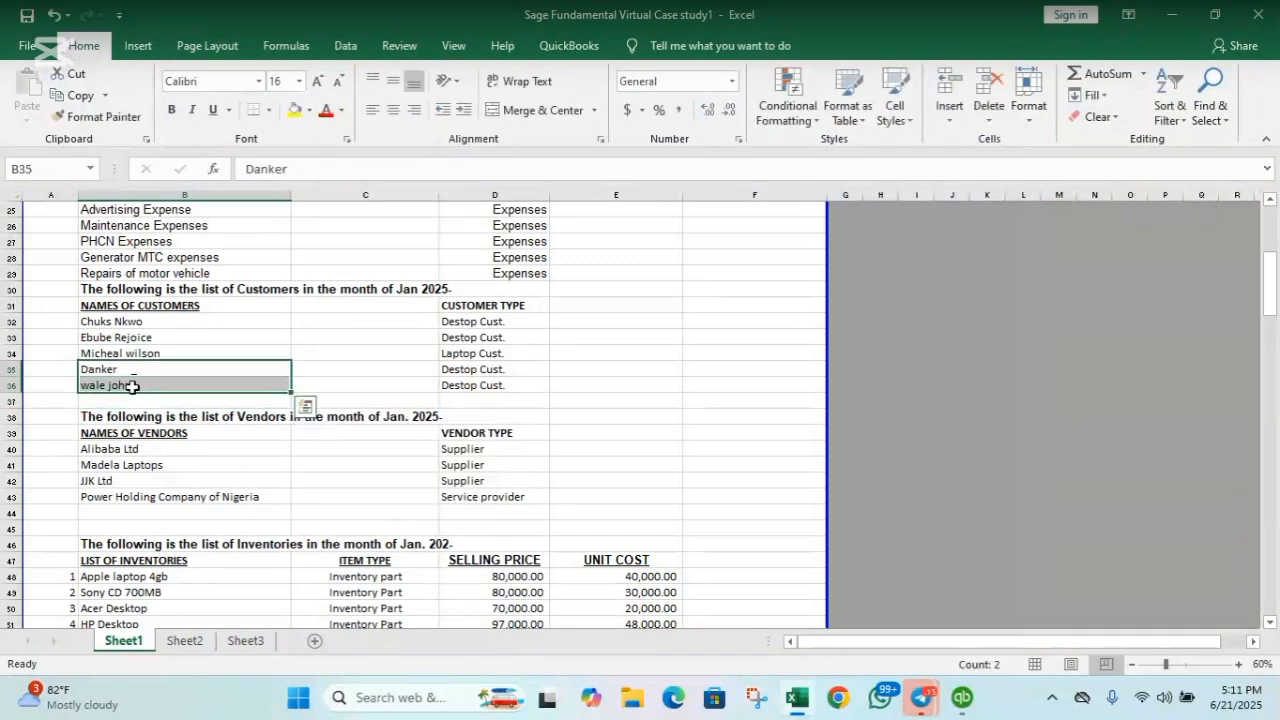
{"action": "key", "text": "ctrl+q"}
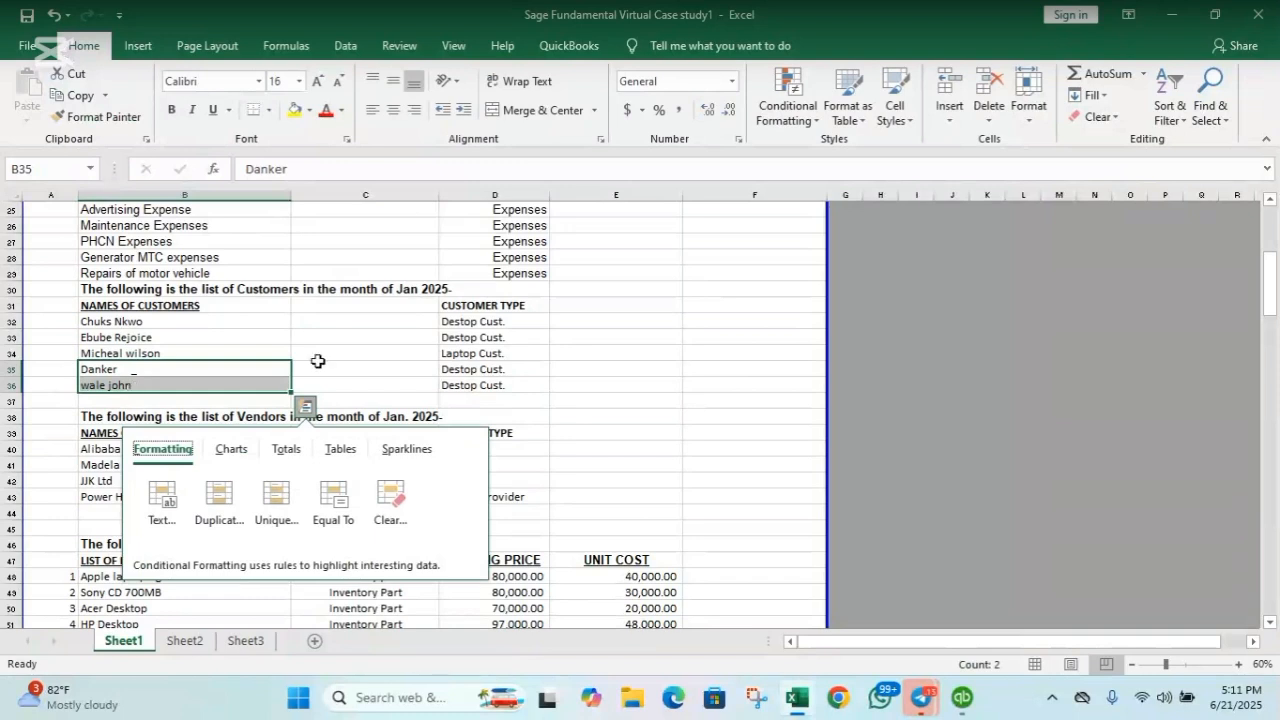
{"action": "left_click", "coordinate": [331, 363]}
{"action": "left_click", "coordinate": [189, 370]}
{"action": "left_click_drag", "start_coordinate": [189, 370], "coordinate": [184, 386]}
{"action": "key", "text": "ctrl+c"}
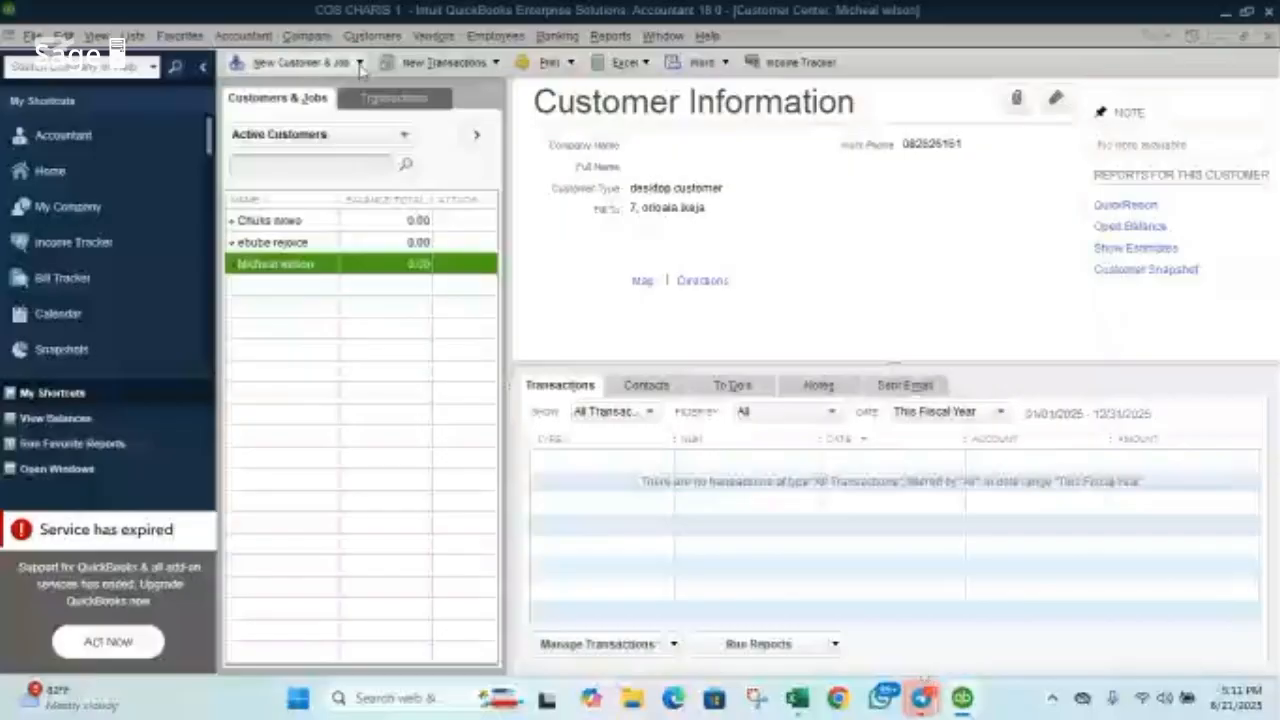
Choose Add Multiple Customer:Jobs from the New Customer & Job menu.
{"action": "left_click", "coordinate": [359, 63]}
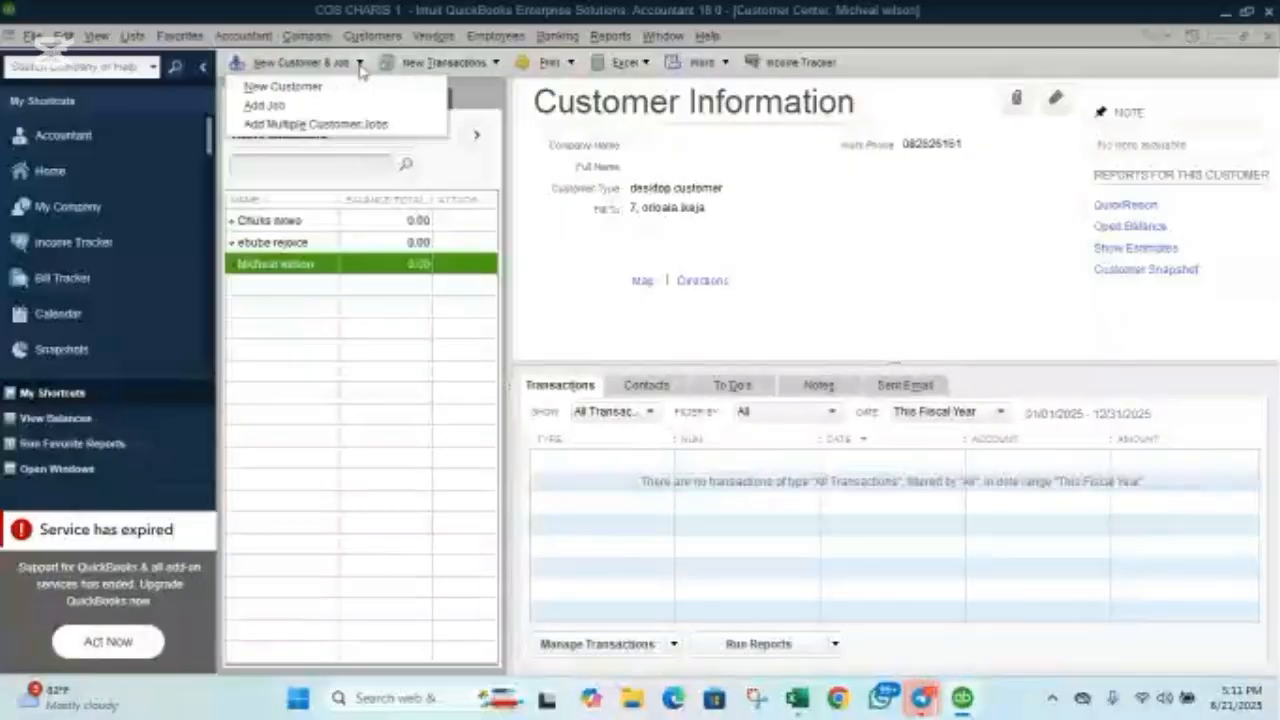
{"action": "left_click", "coordinate": [366, 128]}
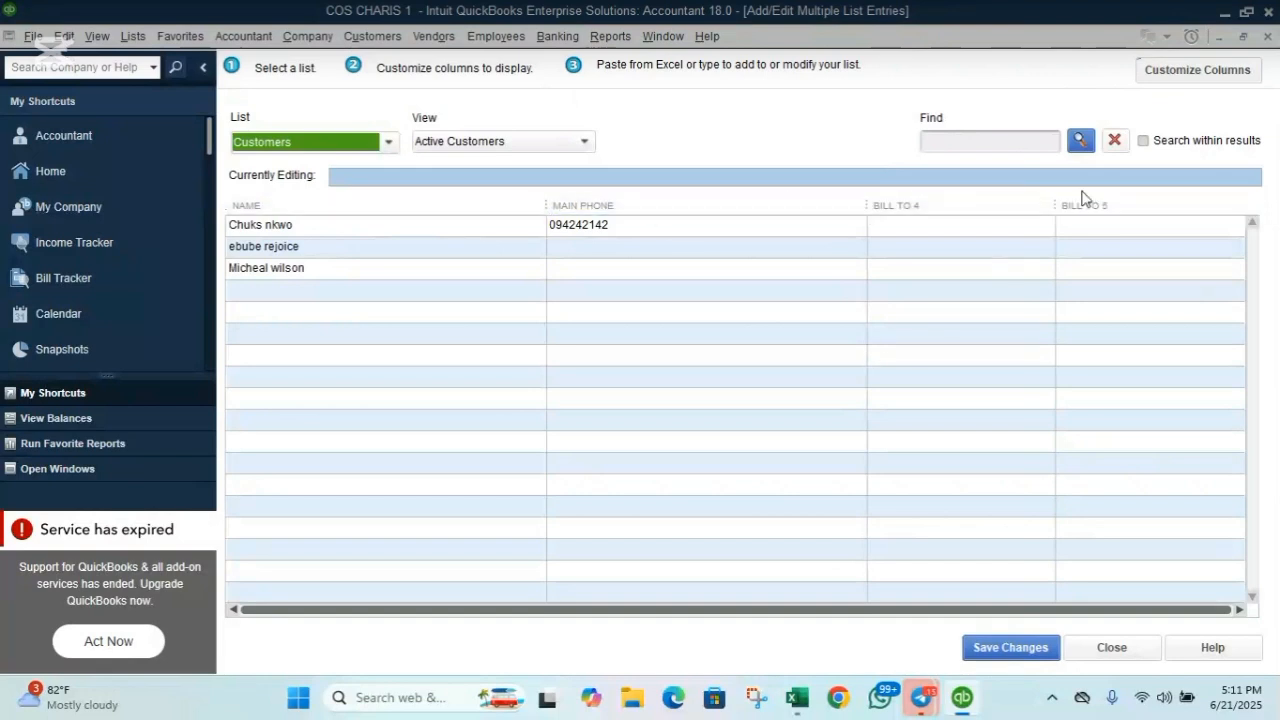
Replace the grid's Bill To 4 column with a Customer Type column.
{"action": "left_click", "coordinate": [1199, 72]}
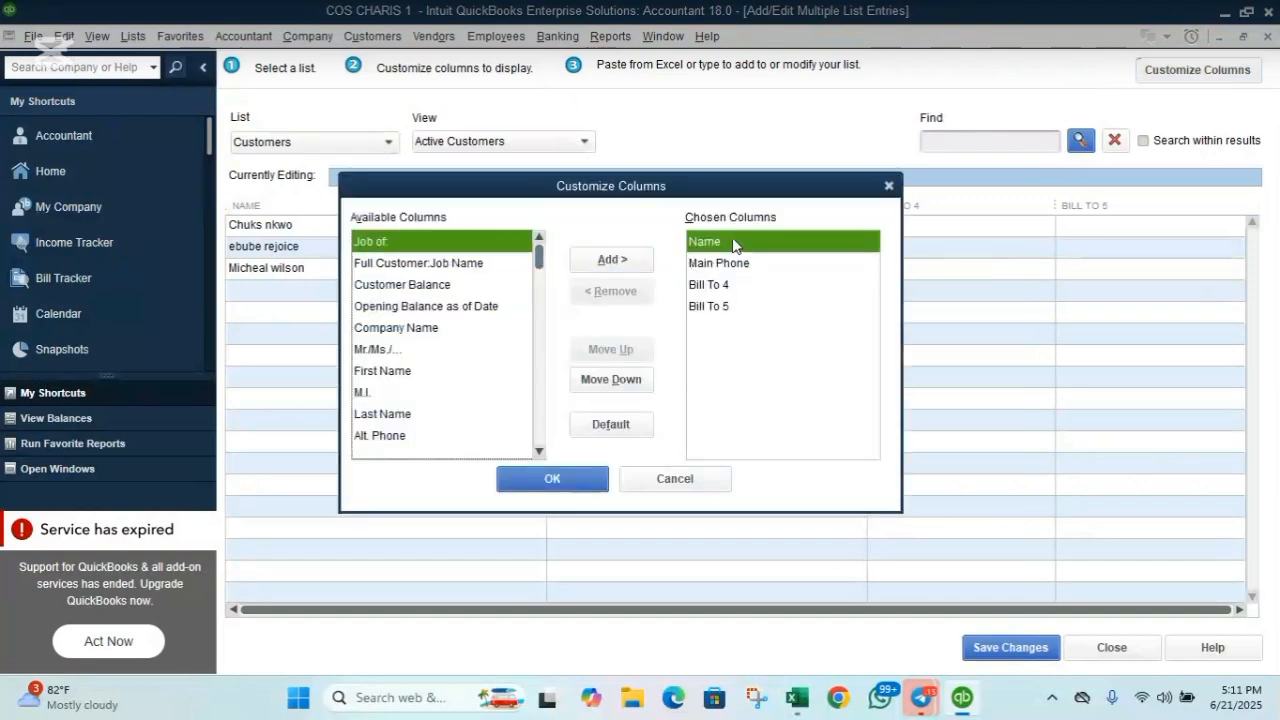
{"action": "left_click", "coordinate": [712, 289]}
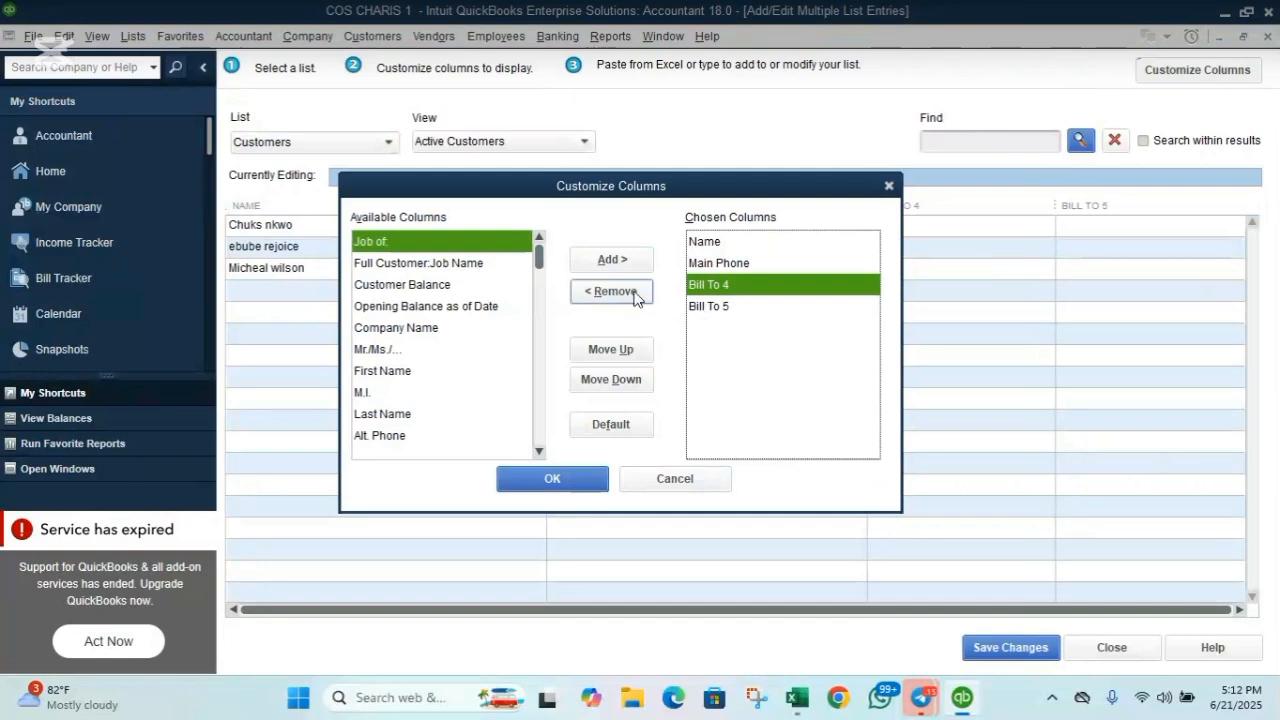
{"action": "left_click", "coordinate": [636, 295]}
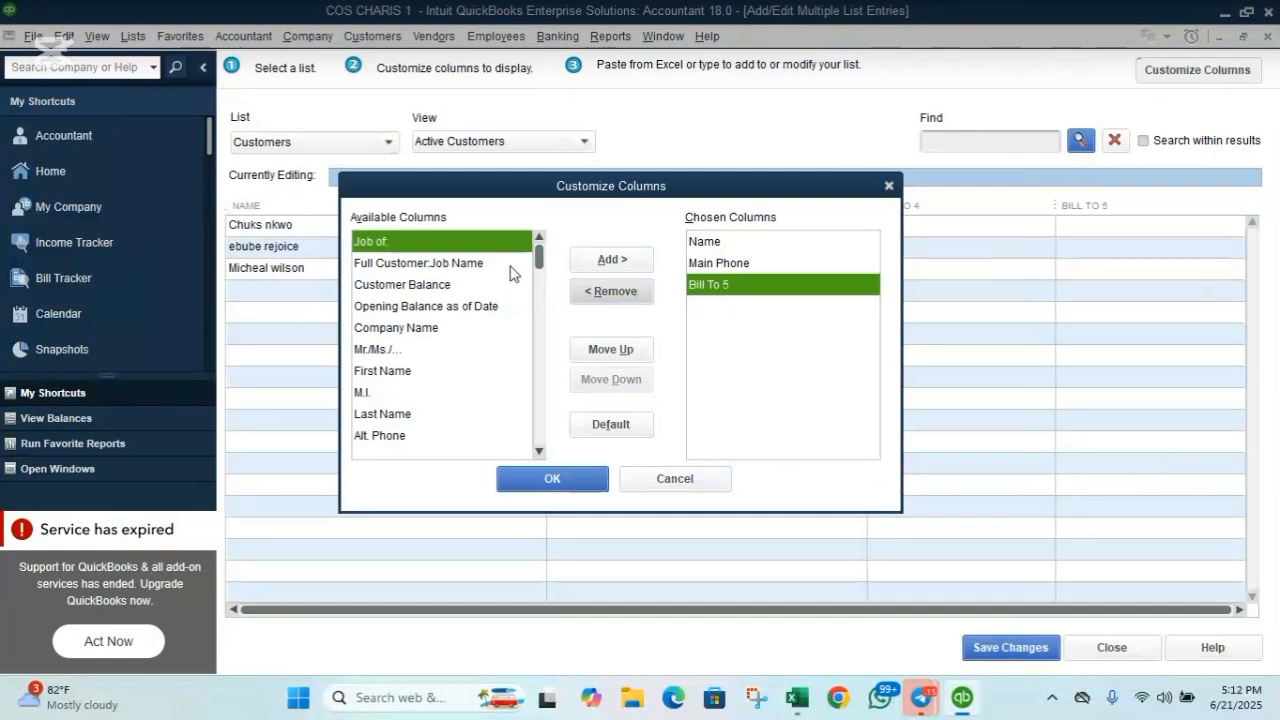
{"action": "left_click_drag", "start_coordinate": [538, 260], "coordinate": [534, 357]}
{"action": "left_click", "coordinate": [530, 350]}
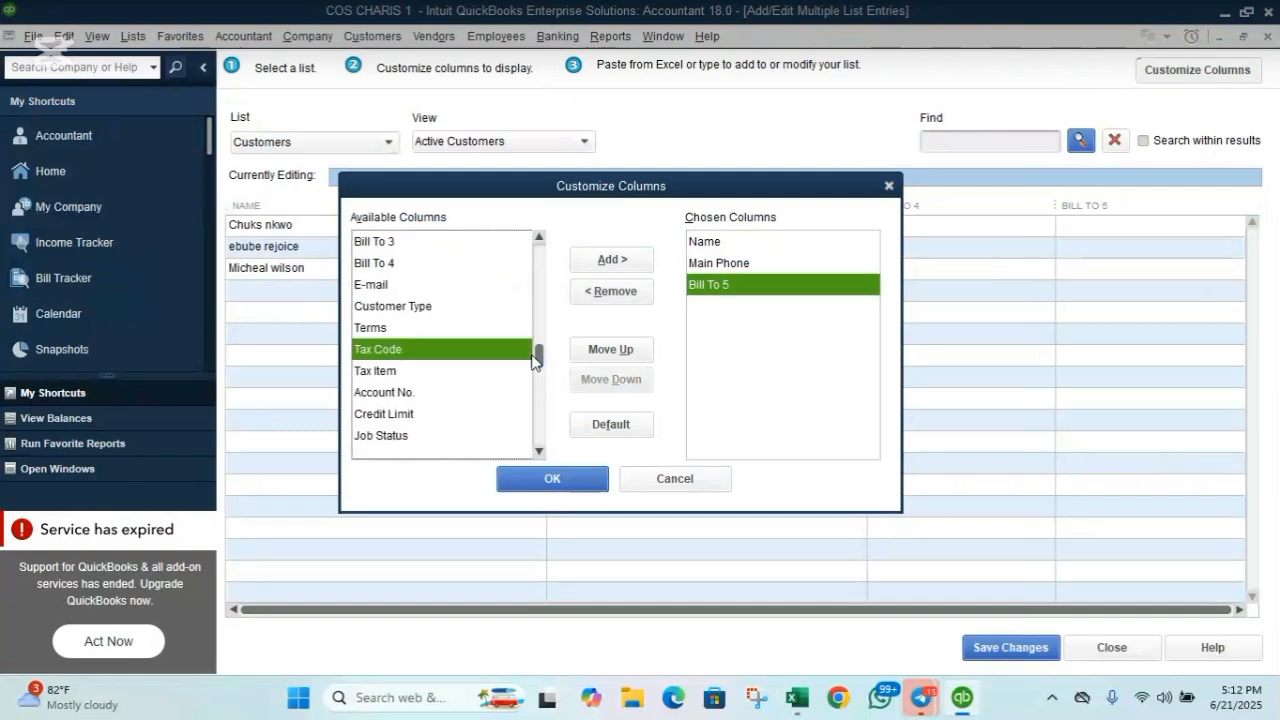
{"action": "left_click", "coordinate": [455, 315]}
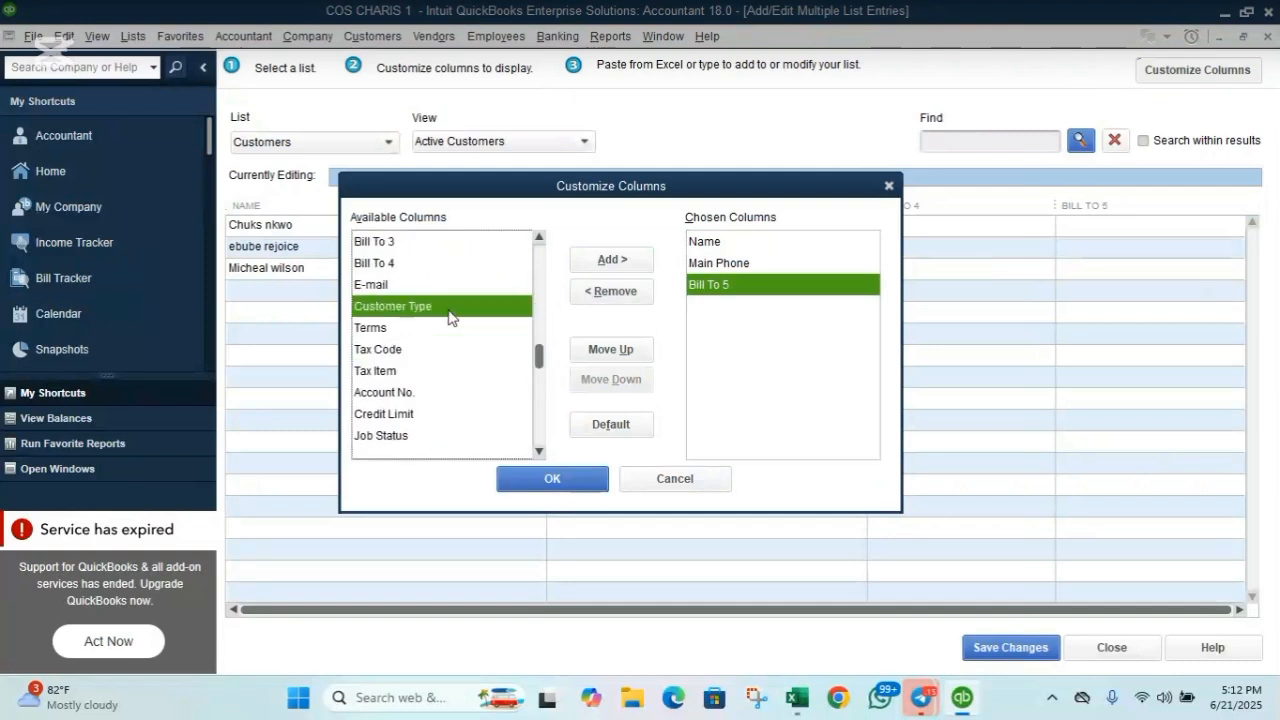
{"action": "left_click", "coordinate": [640, 266]}
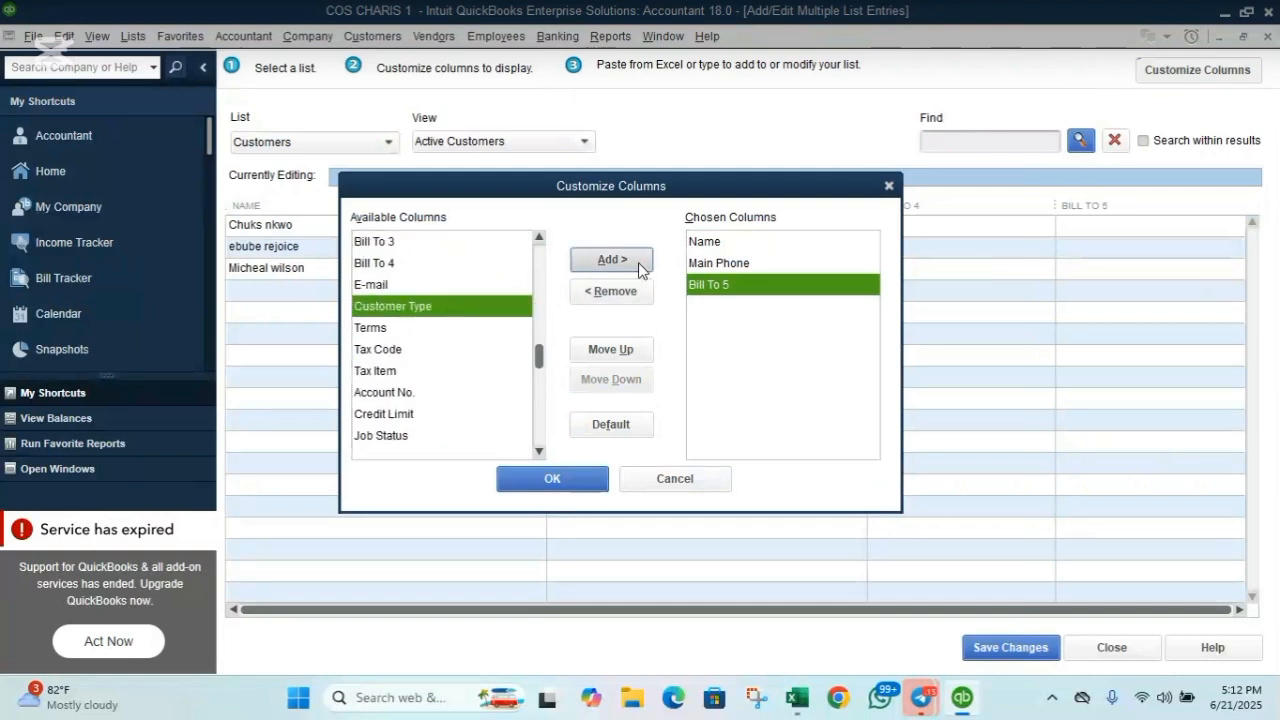
{"action": "left_click", "coordinate": [552, 479]}
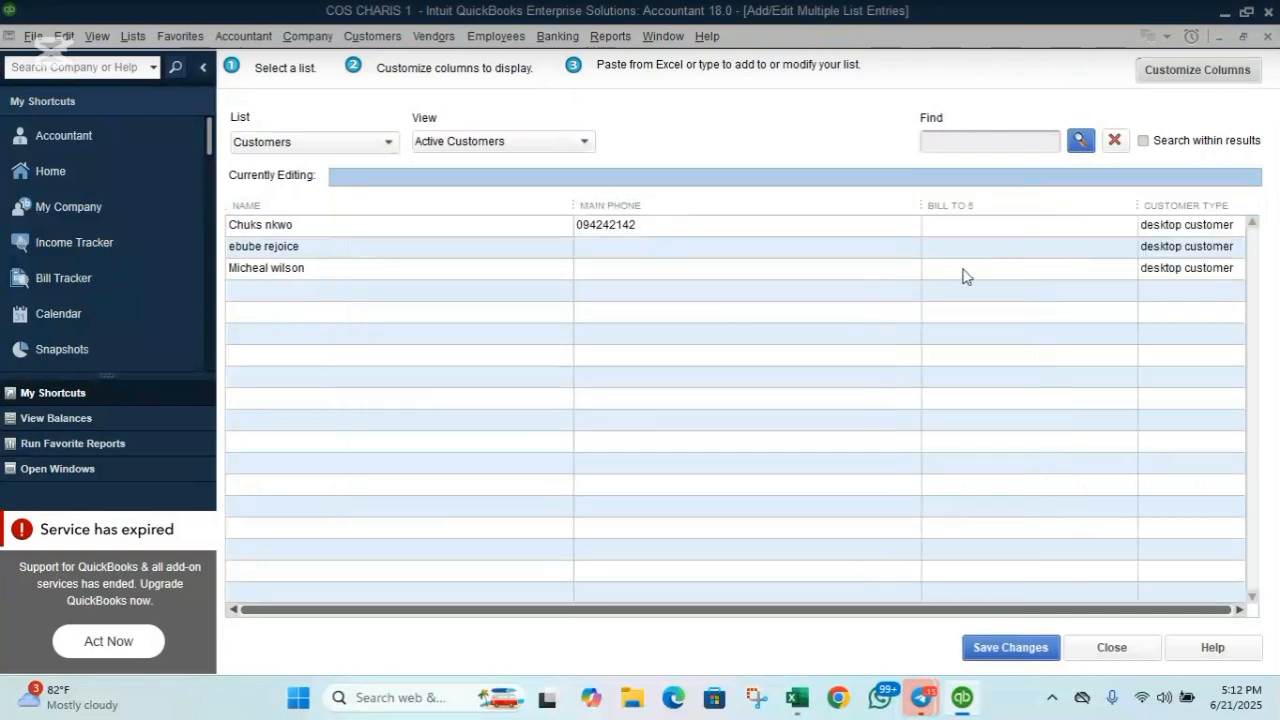
Paste the two new customer names into the grid and enter each one's main phone number.
{"action": "left_click", "coordinate": [326, 294]}
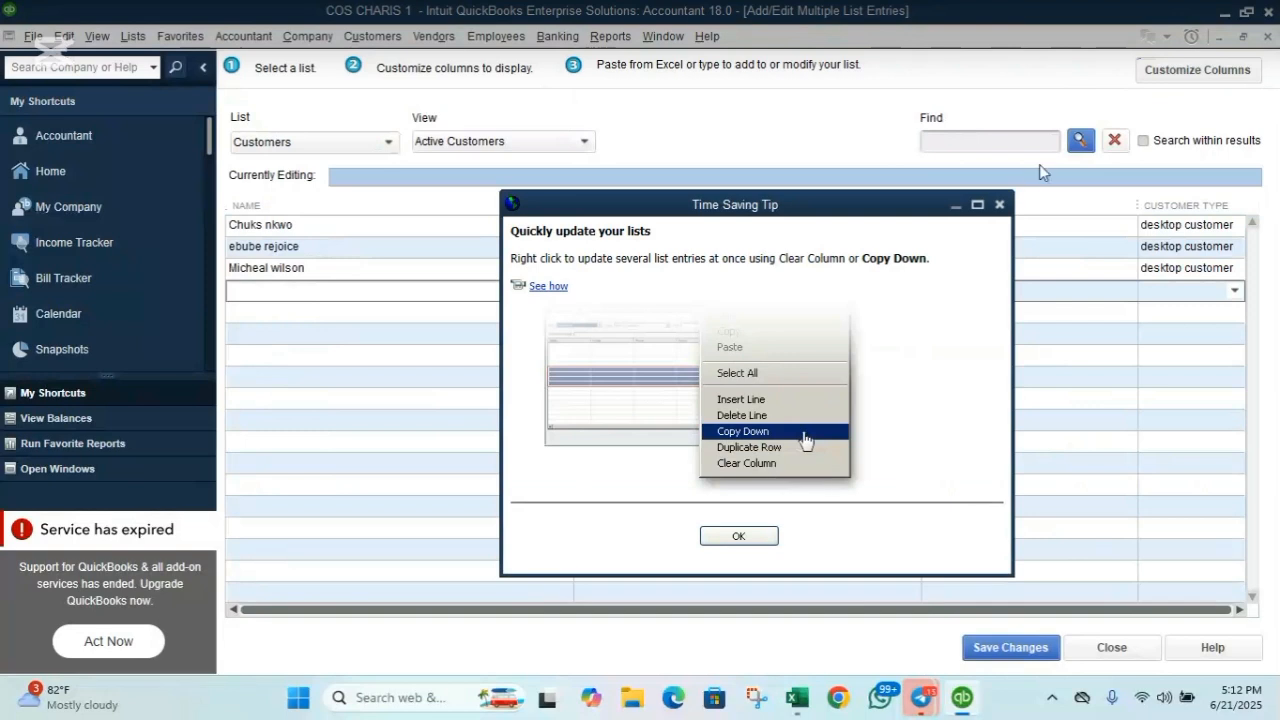
{"action": "left_click", "coordinate": [999, 207]}
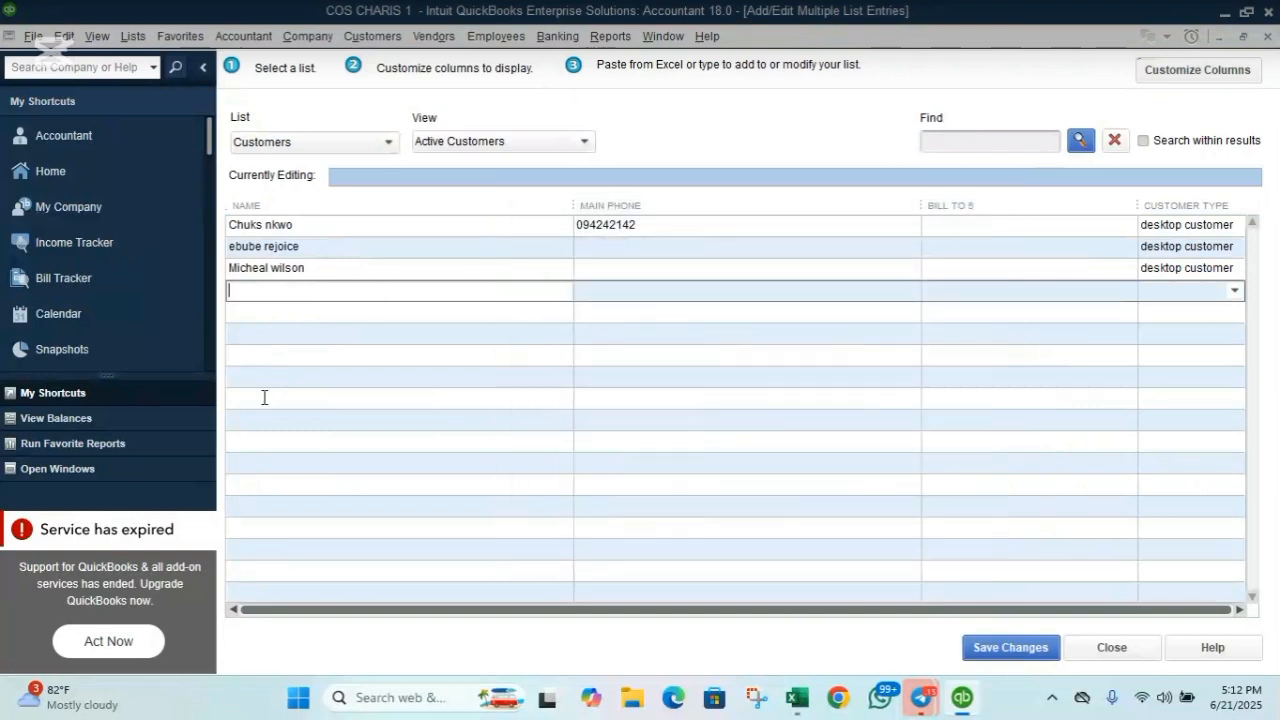
{"action": "key", "text": "ctrl+v"}
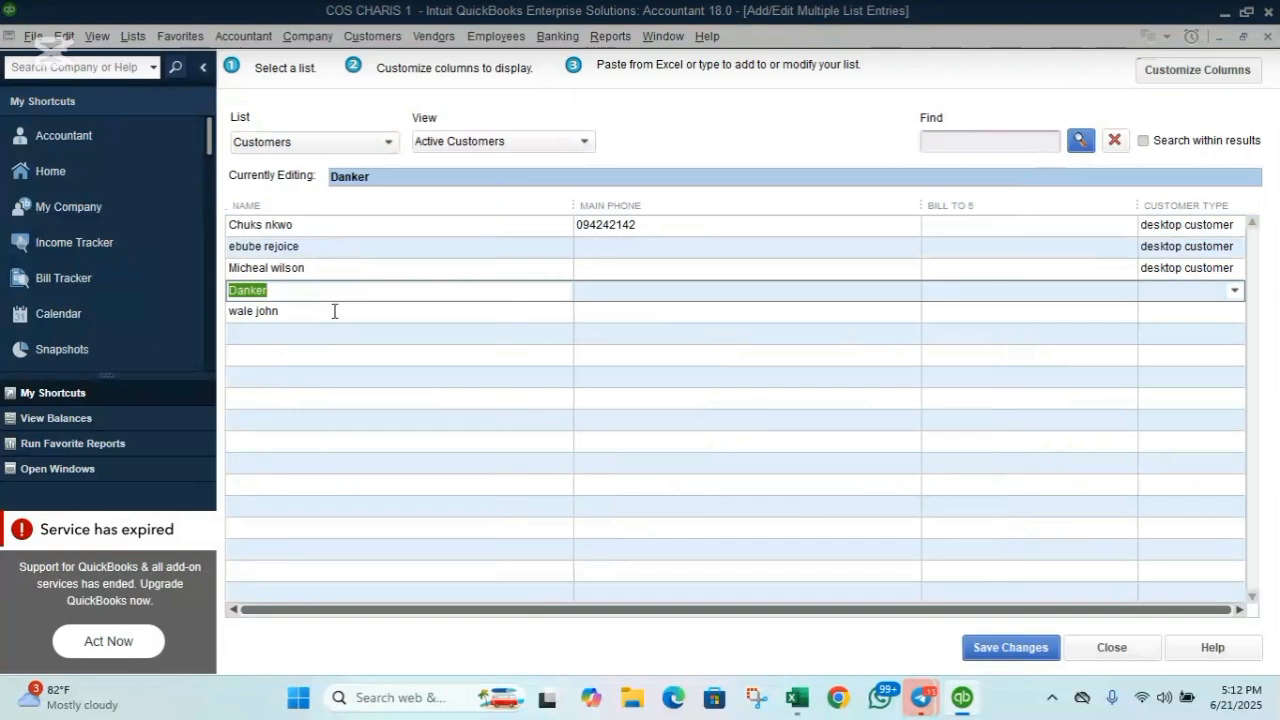
{"action": "left_click", "coordinate": [592, 288]}
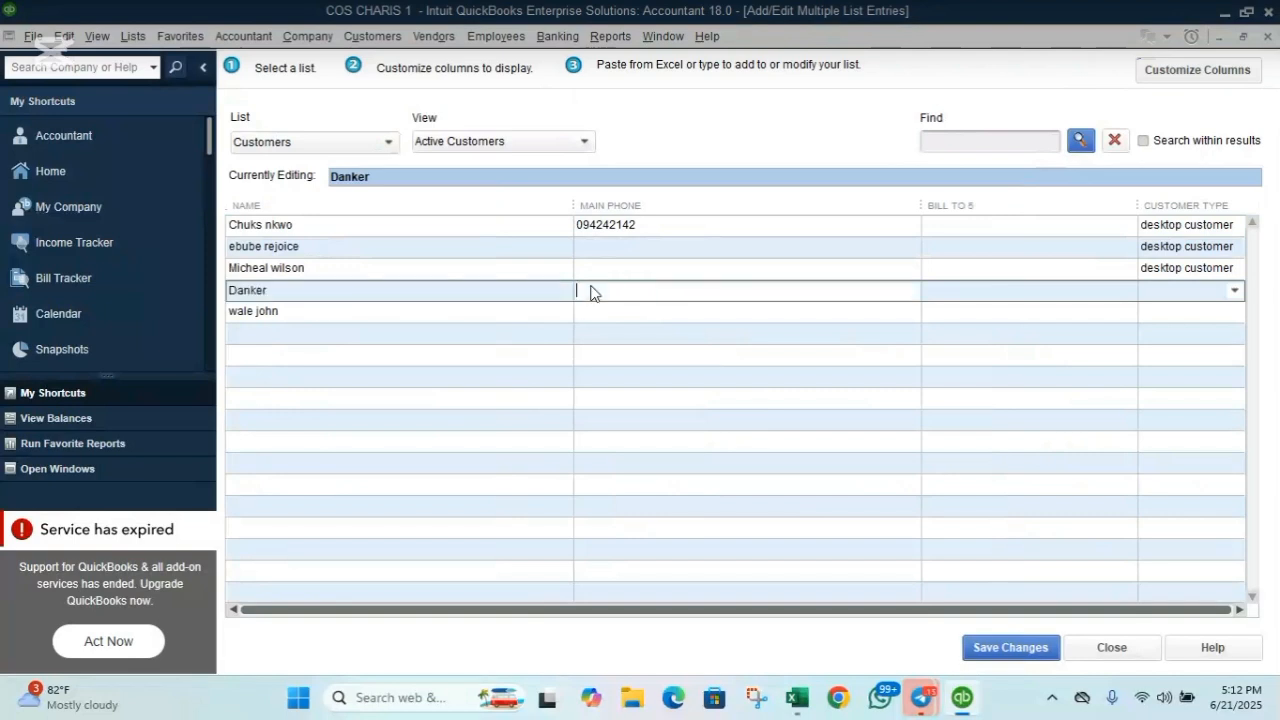
{"action": "left_click", "coordinate": [584, 305]}
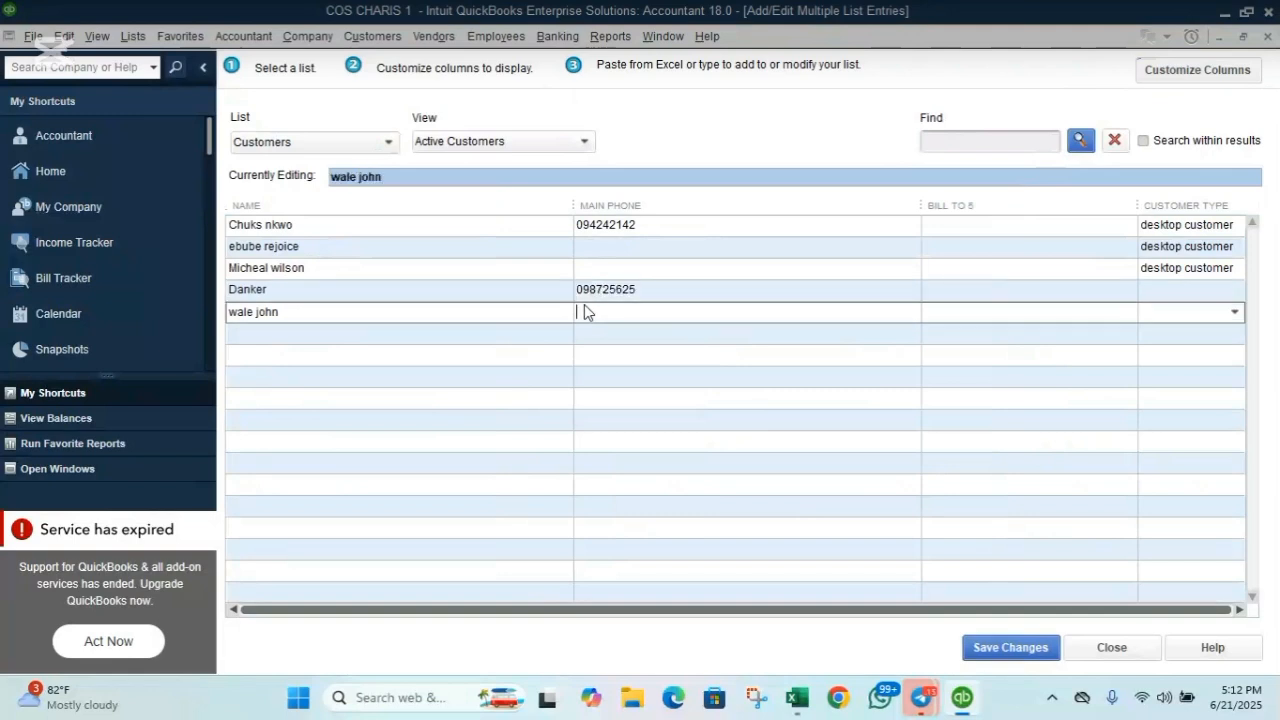
Set both new customers' Customer Type to desktop customer.
{"action": "left_click", "coordinate": [1151, 290]}
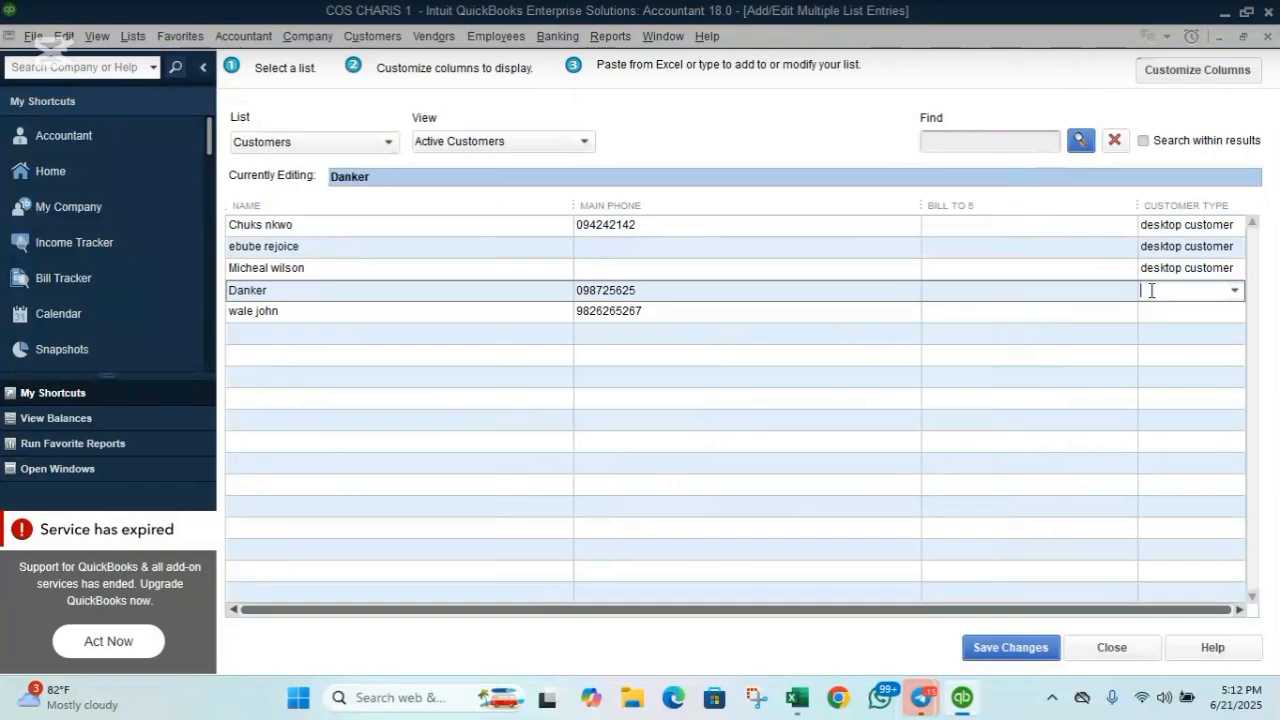
{"action": "type", "text": "desktop customer"}
{"action": "key", "text": "Return"}
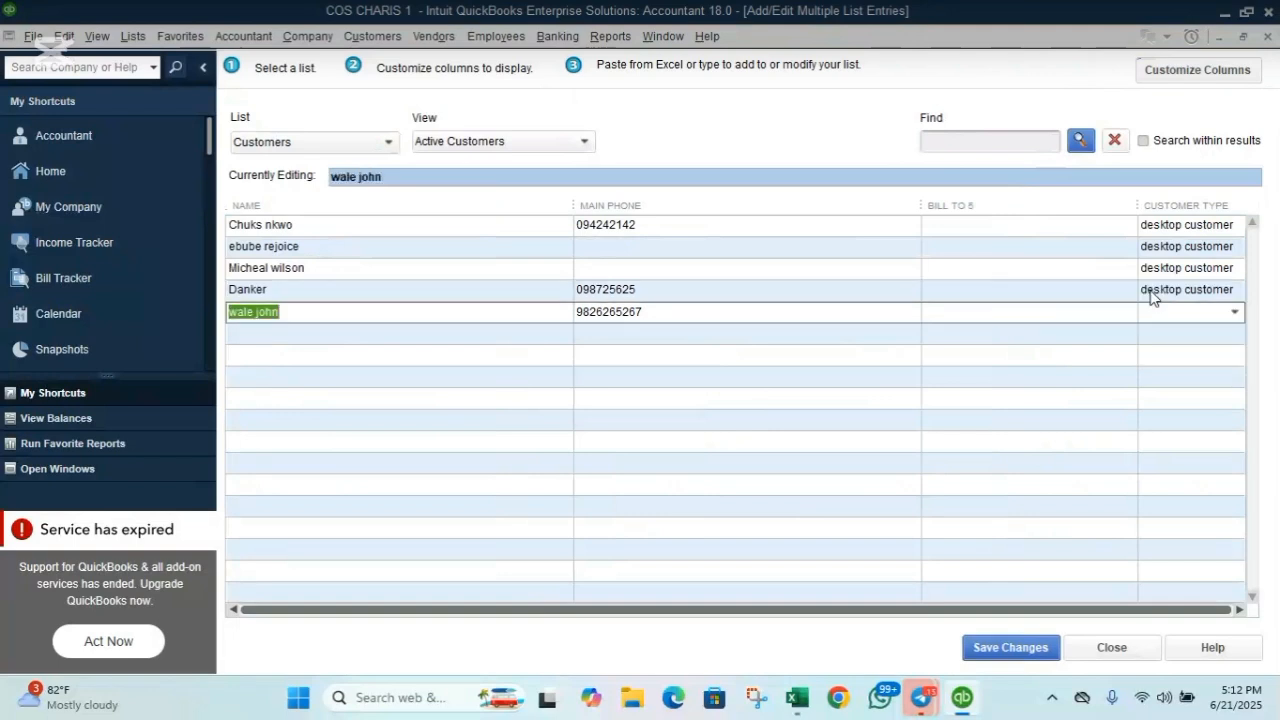
{"action": "left_click", "coordinate": [1163, 311]}
{"action": "type", "text": "desktop customer"}
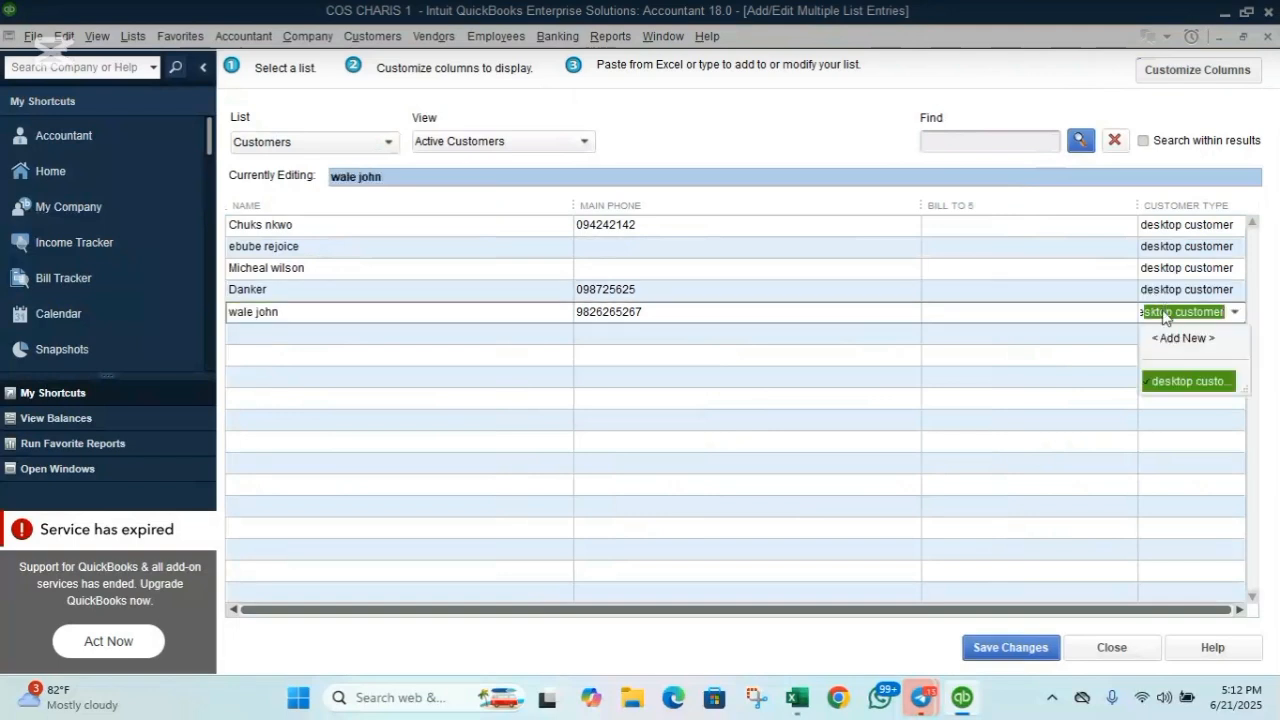
{"action": "left_click", "coordinate": [1177, 383]}
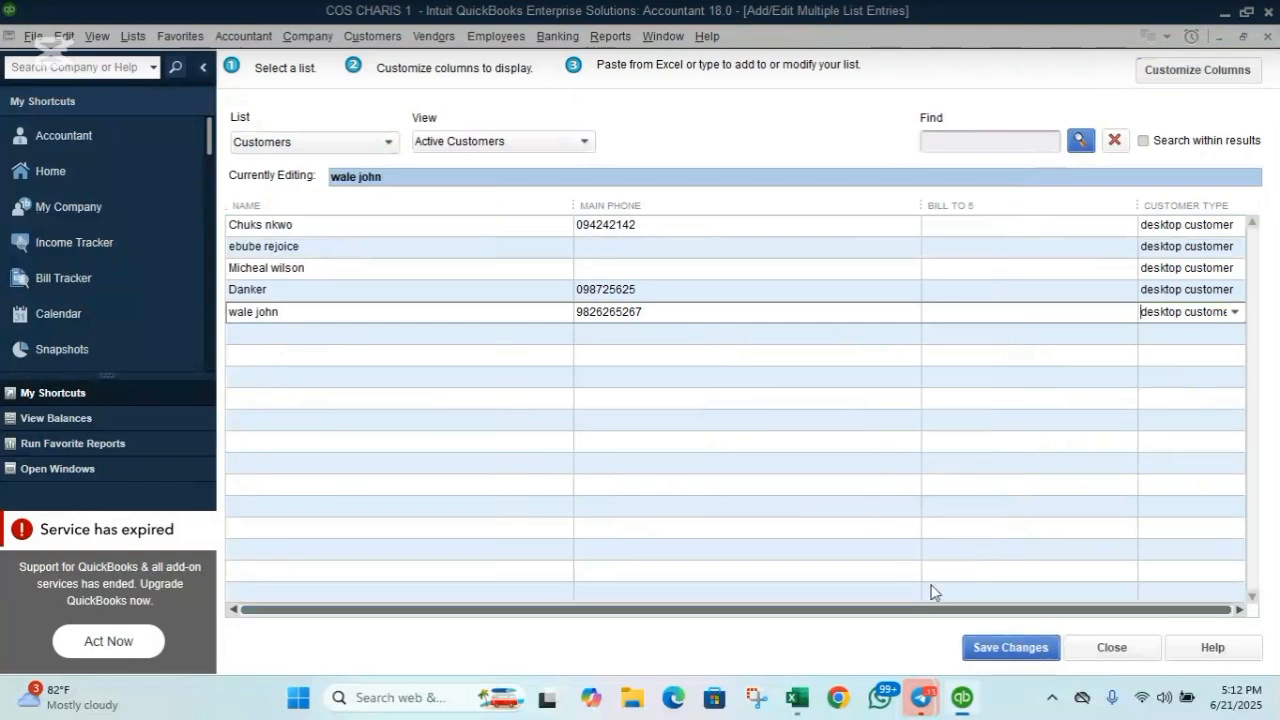
Save the two bulk-entered customers, acknowledge the Record(s) Saved message, and close the grid.
{"action": "left_click", "coordinate": [1008, 648]}
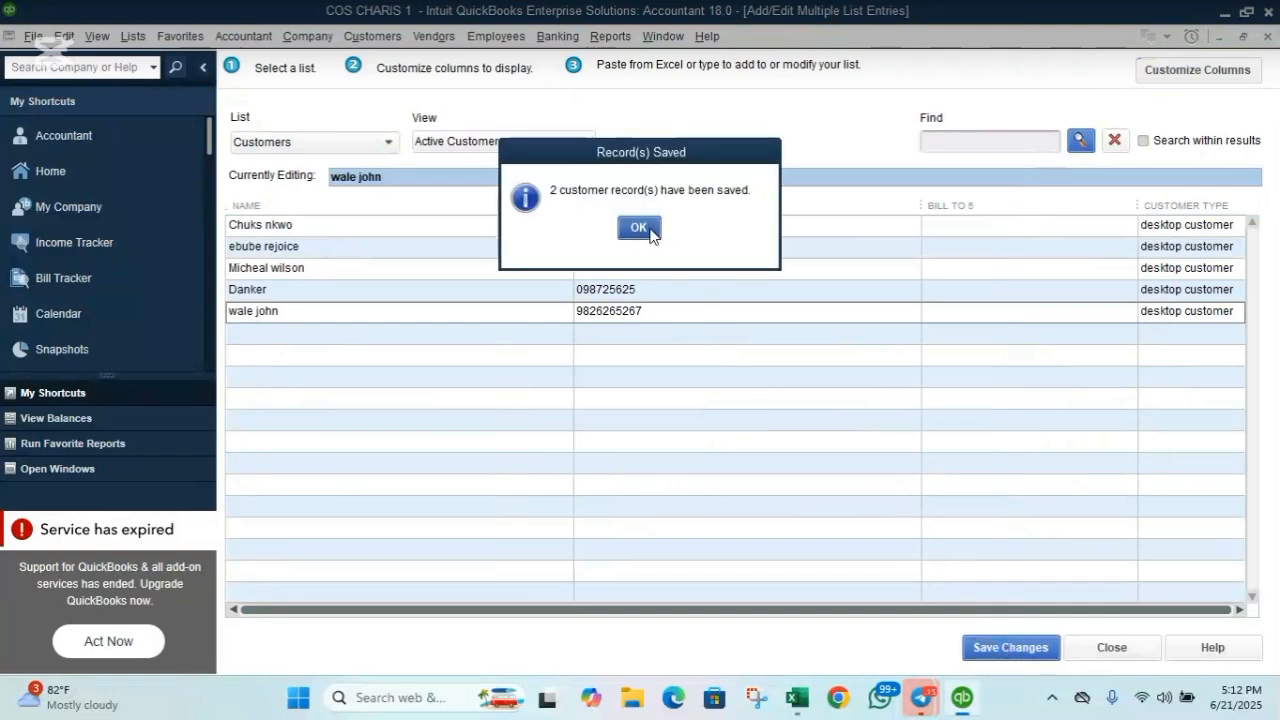
{"action": "left_click", "coordinate": [638, 228]}
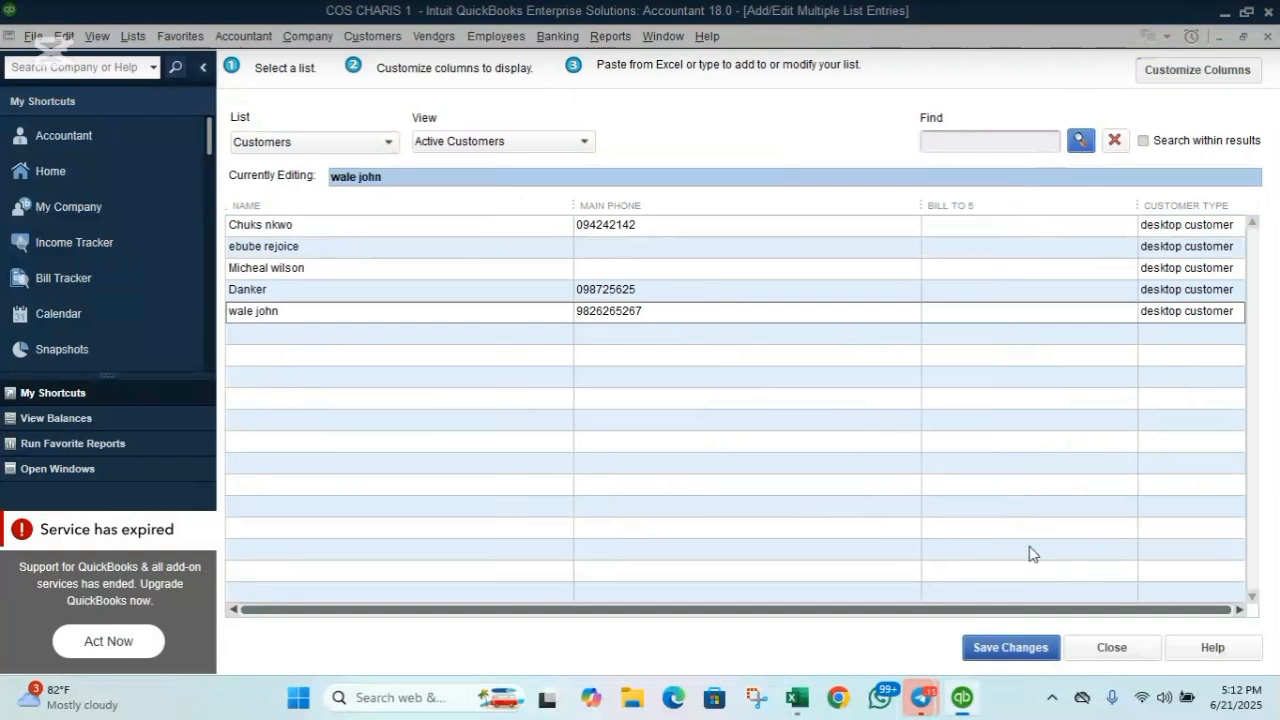
{"action": "left_click", "coordinate": [1122, 650]}
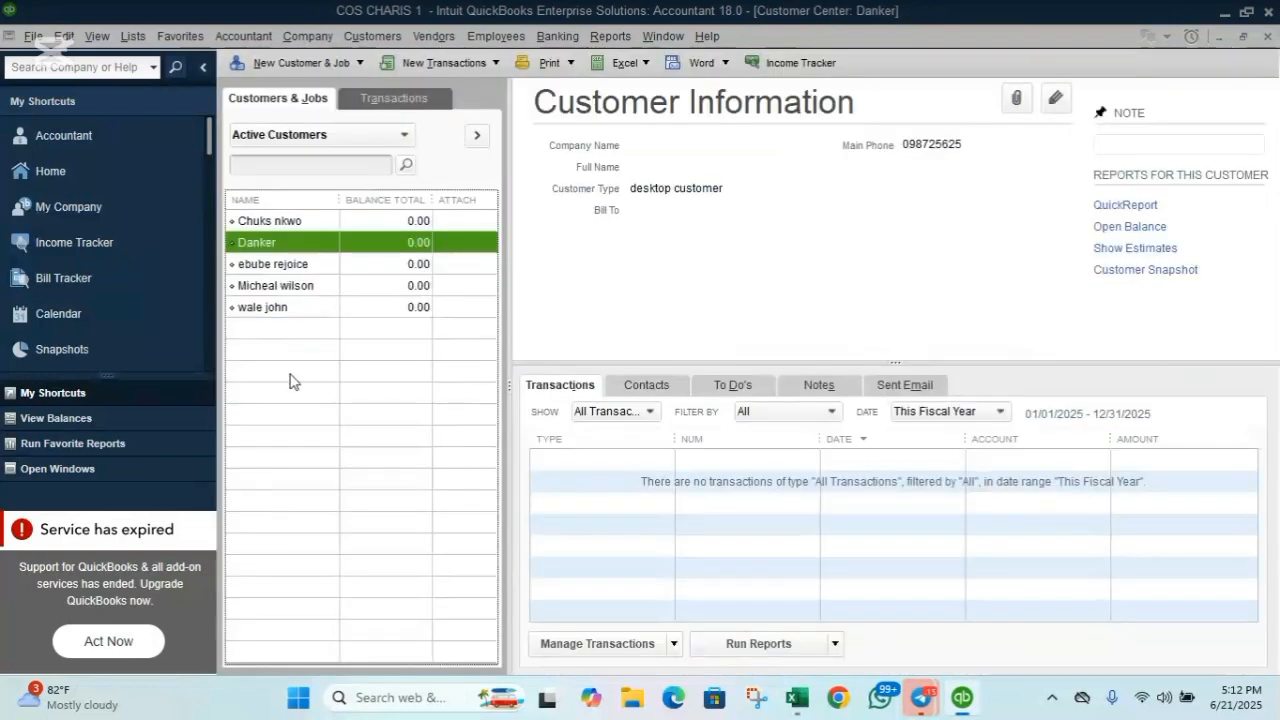